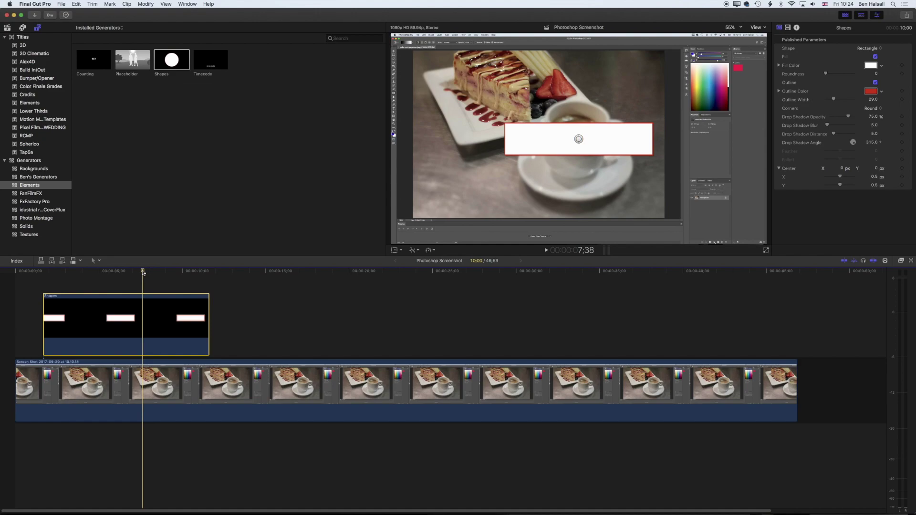
- Move the playhead back to about 5:48 in the Photoshop Screenshot project
{"action": "left_click_drag", "start_coordinate": [144, 272], "coordinate": [128, 271]}
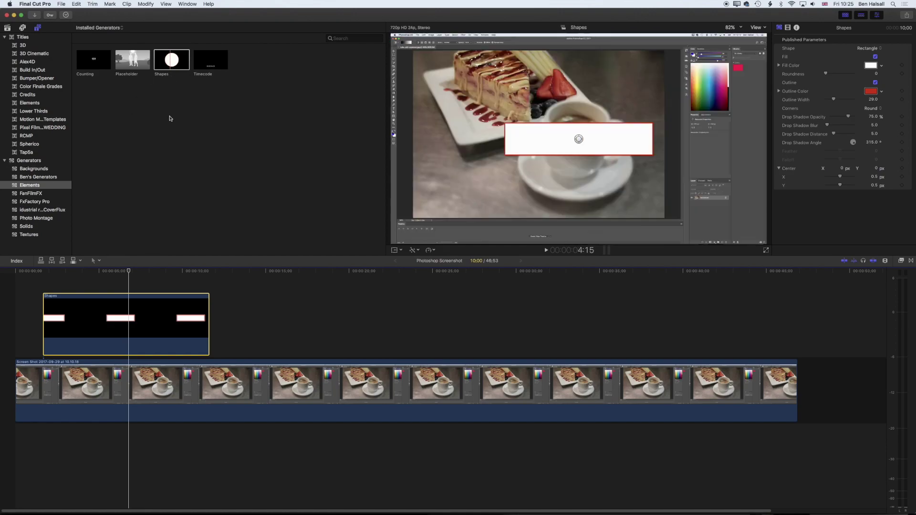
{"action": "left_click", "coordinate": [113, 271]}
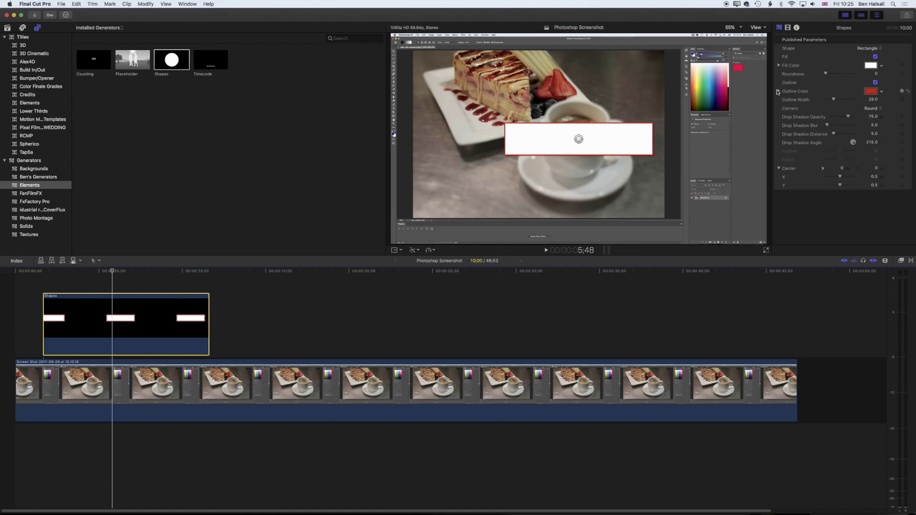
- Turn off the shape's white fill and stretch its Scale Y to 400 over the coffee cup
{"action": "left_click", "coordinate": [875, 57]}
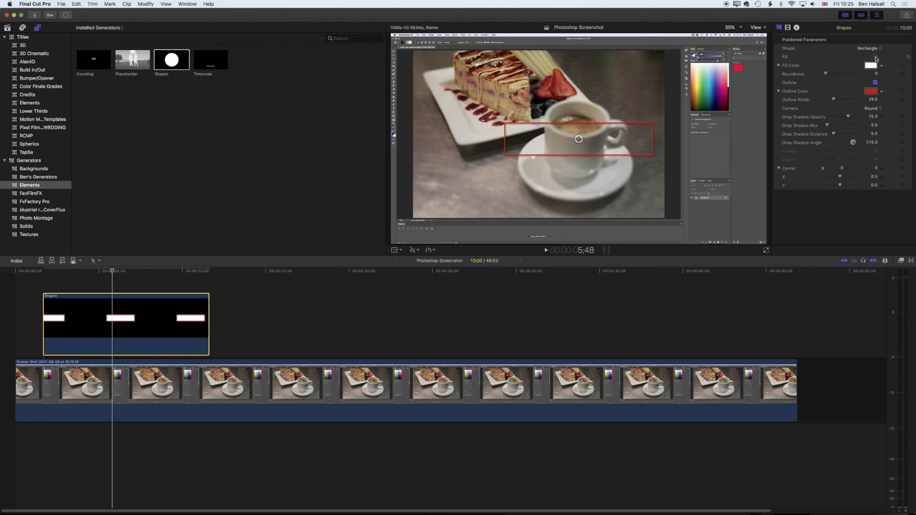
{"action": "left_click", "coordinate": [787, 28]}
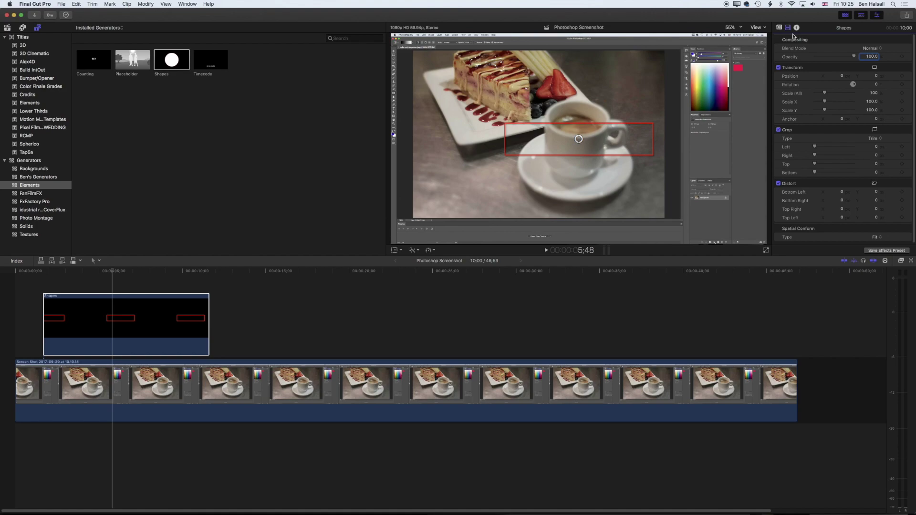
{"action": "left_click", "coordinate": [187, 4]}
{"action": "mouse_move", "coordinate": [266, 45]}
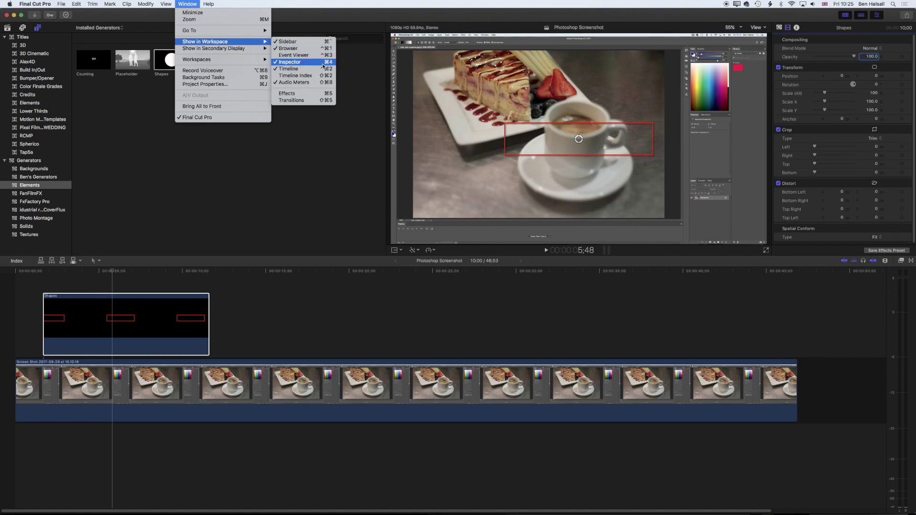
{"action": "left_click", "coordinate": [332, 11]}
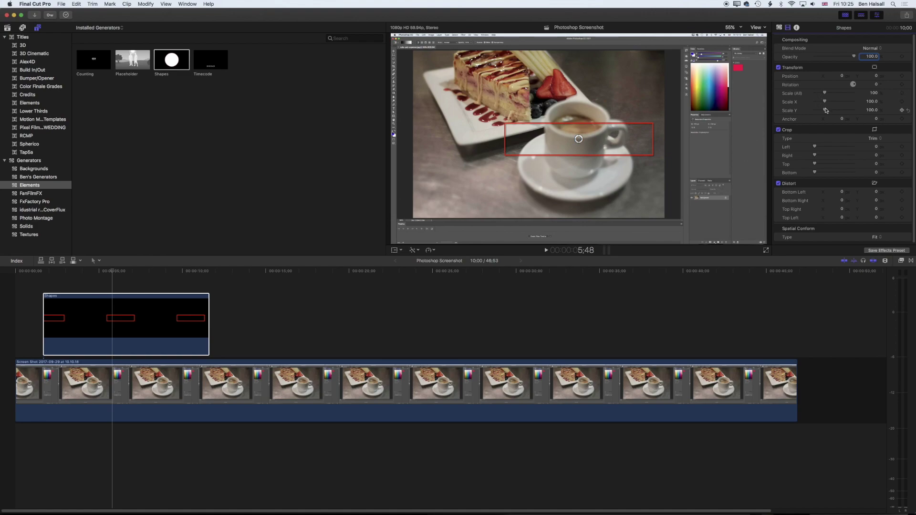
{"action": "left_click_drag", "start_coordinate": [825, 110], "coordinate": [855, 112]}
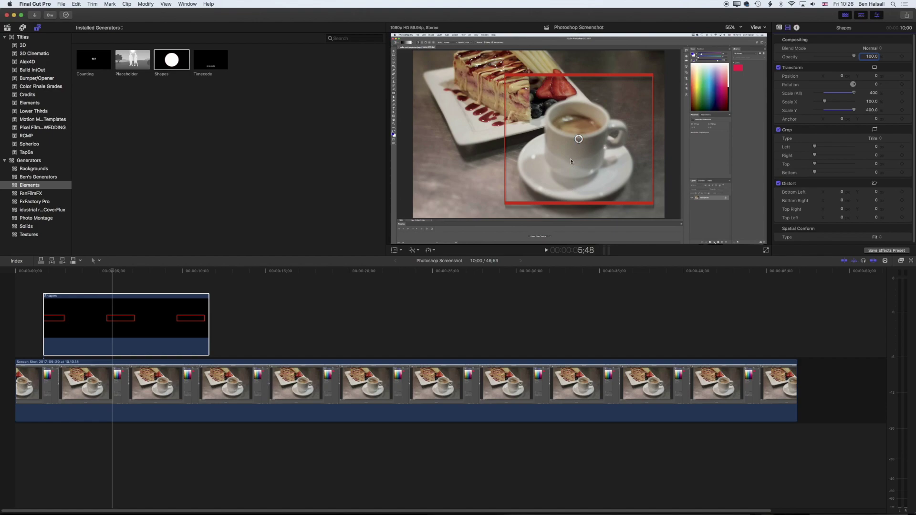
- Delete the Shapes clip from the timeline and launch Motion through a Spotlight search for 'motion'
{"action": "left_click", "coordinate": [163, 324]}
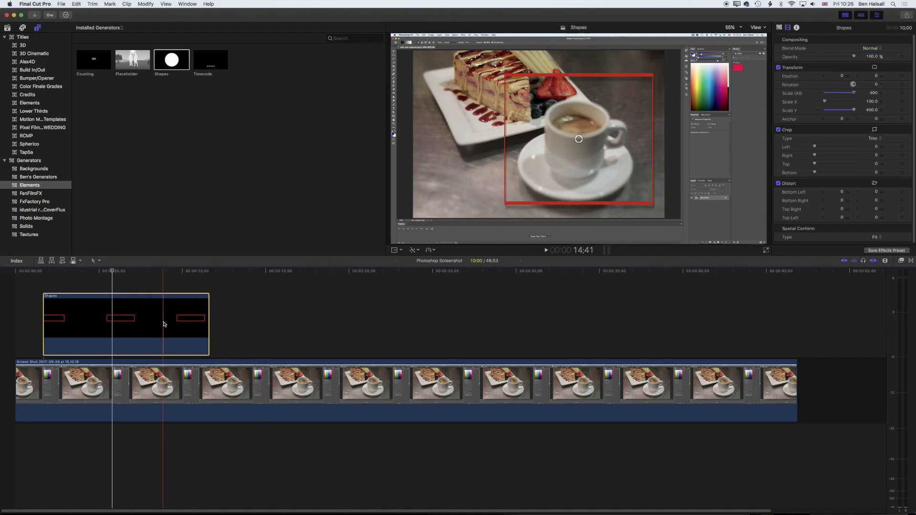
{"action": "key", "text": "Delete"}
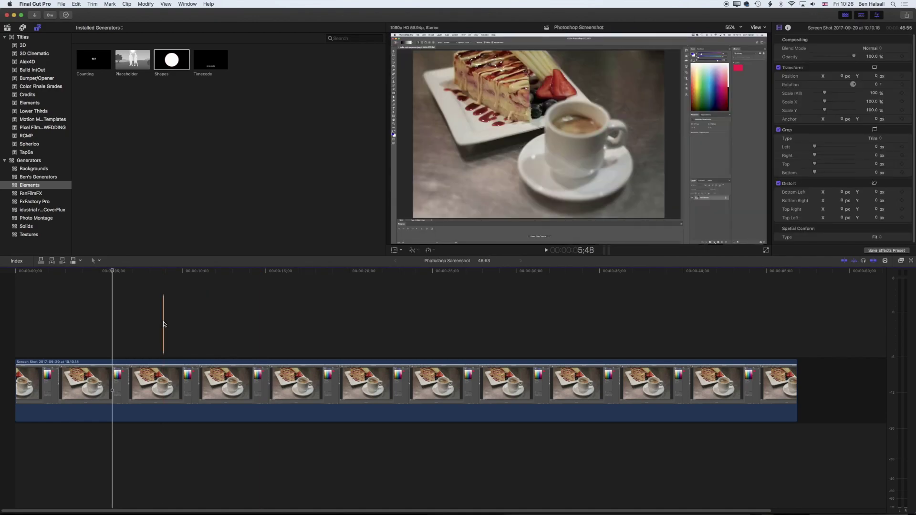
{"action": "key", "text": "super+space"}
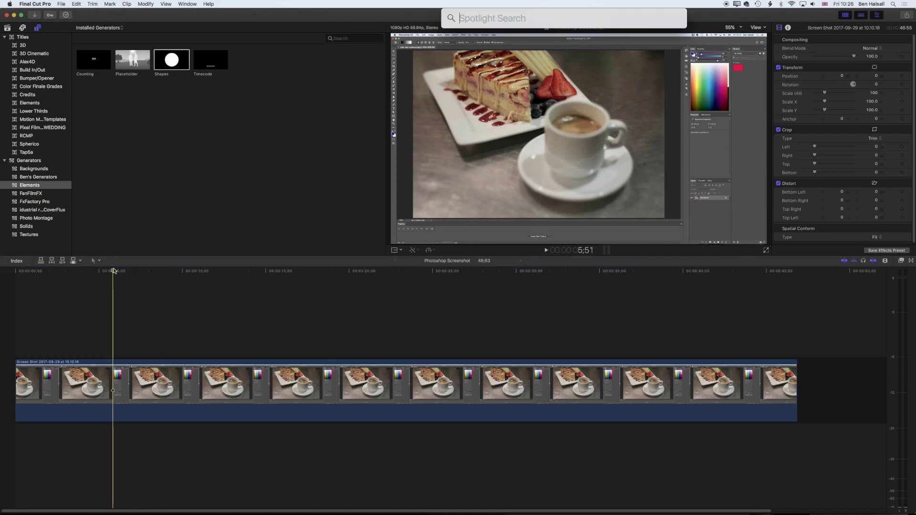
{"action": "type", "text": "motion"}
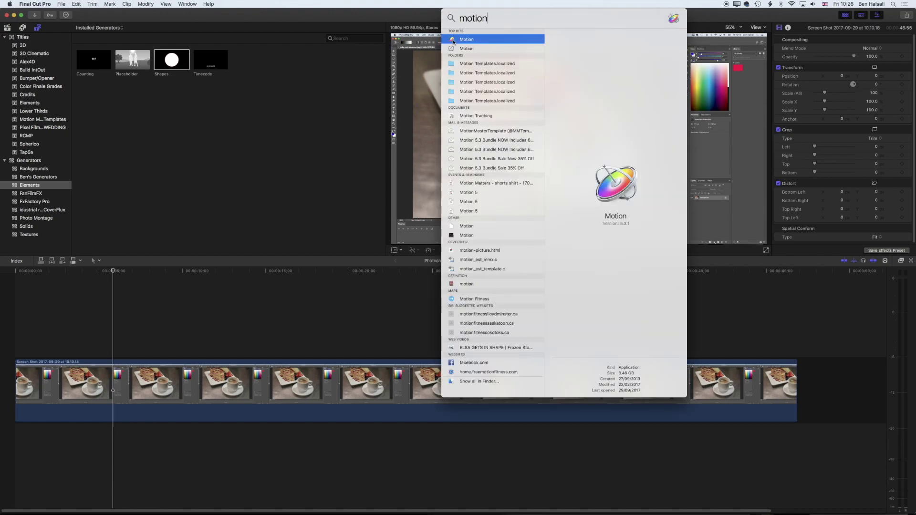
{"action": "left_click", "coordinate": [453, 42]}
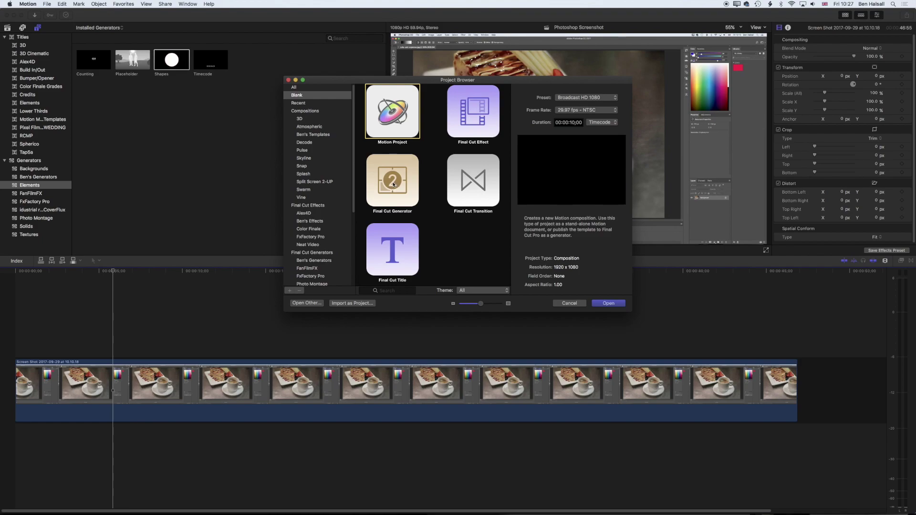
- Create a blank Final Cut Generator project from Motion's Project Browser
{"action": "left_click", "coordinate": [394, 192]}
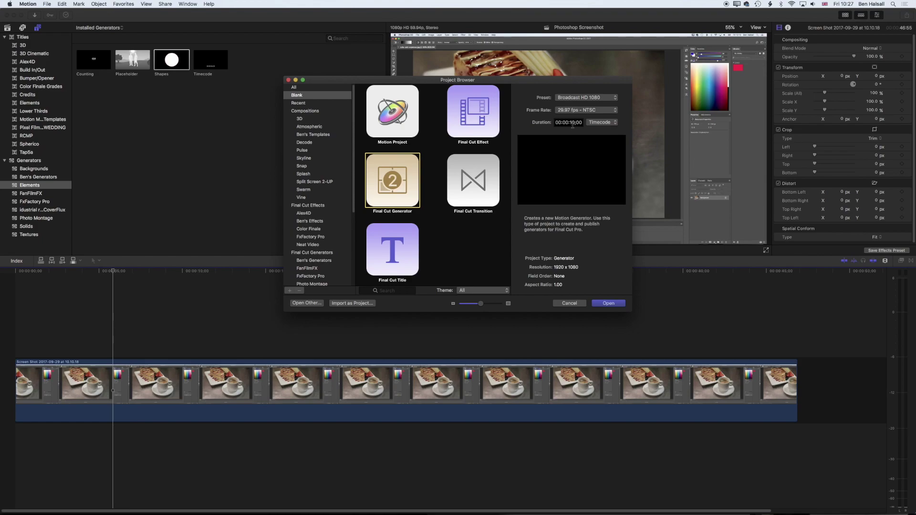
{"action": "left_click", "coordinate": [609, 304]}
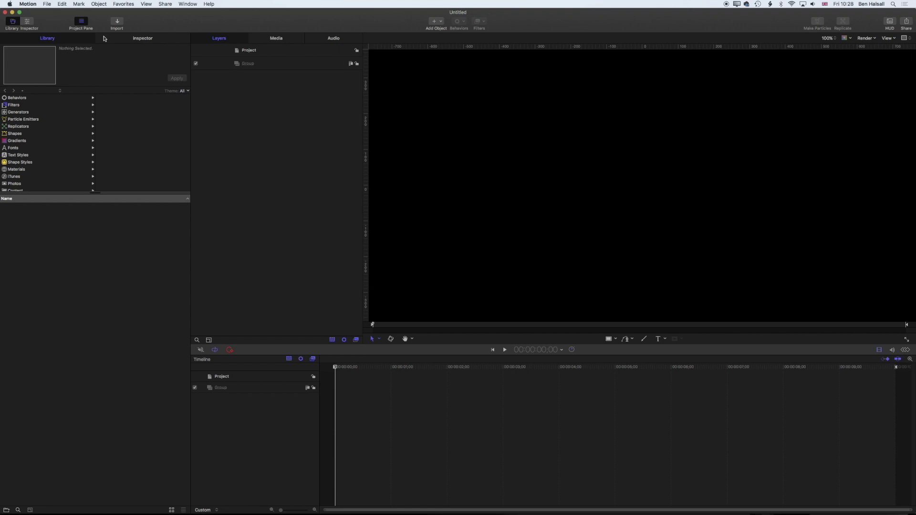
{"action": "left_click", "coordinate": [187, 4]}
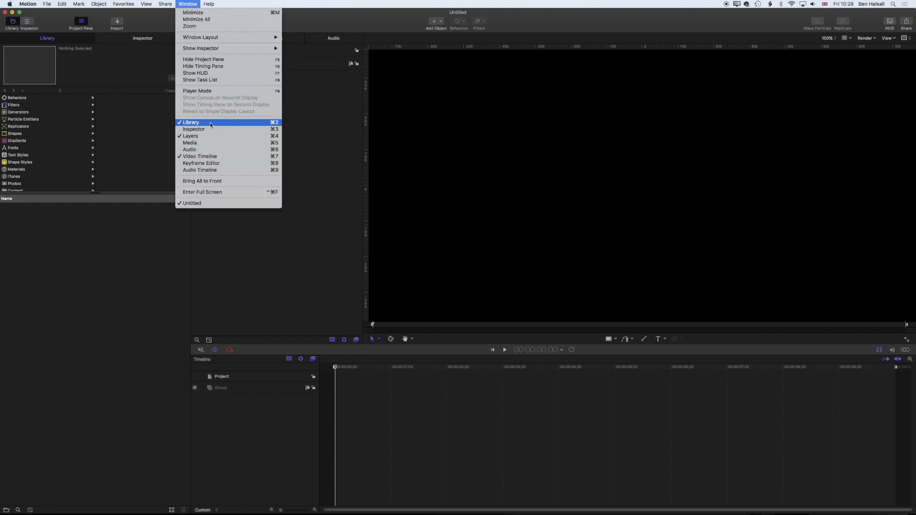
- Add the Rounded Rectangle from the Library's Shapes to the layers, creating Group 1
{"action": "left_click", "coordinate": [186, 3]}
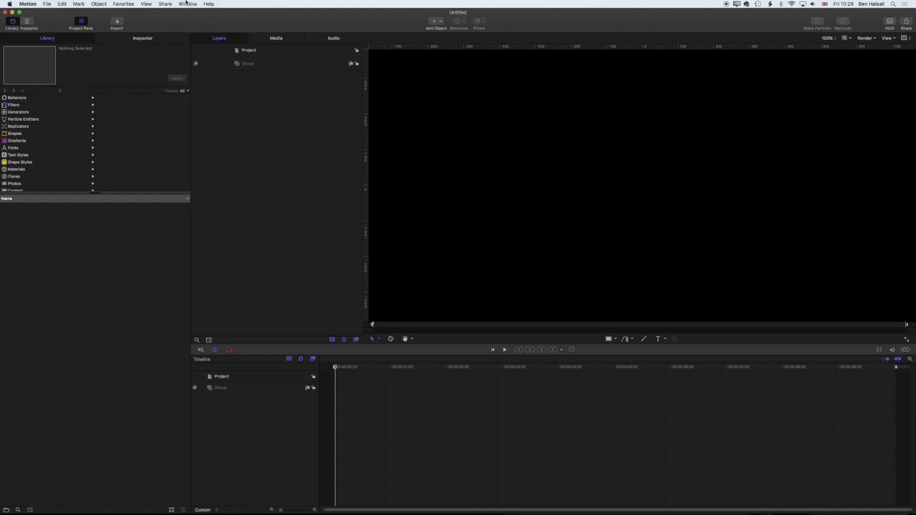
{"action": "left_click", "coordinate": [19, 135]}
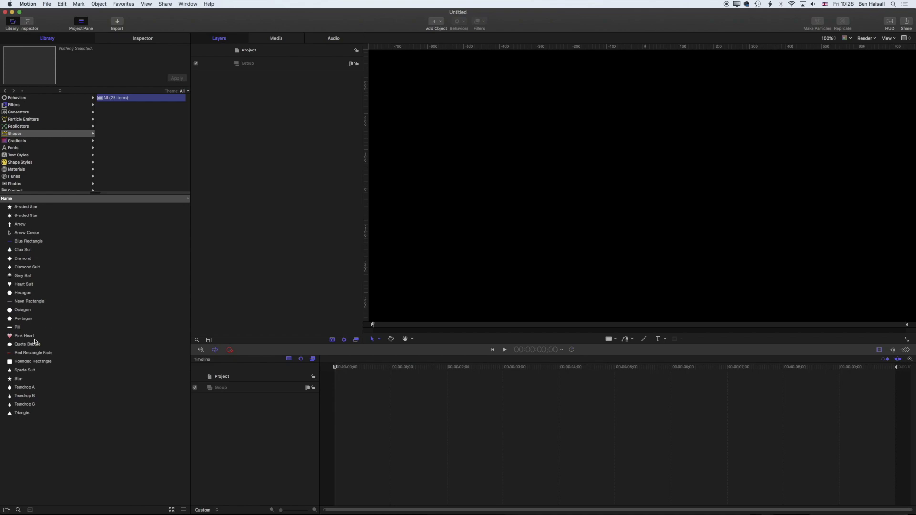
{"action": "left_click", "coordinate": [26, 362]}
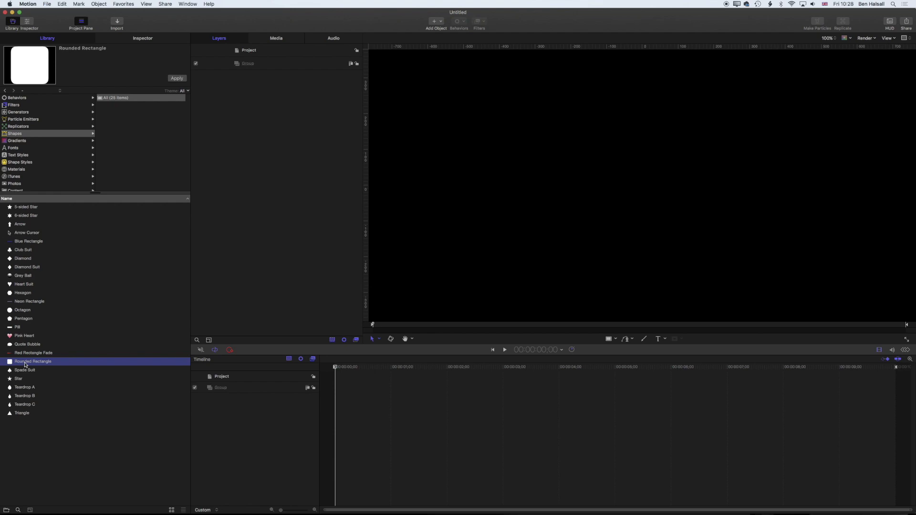
{"action": "left_click_drag", "start_coordinate": [25, 365], "coordinate": [264, 156]}
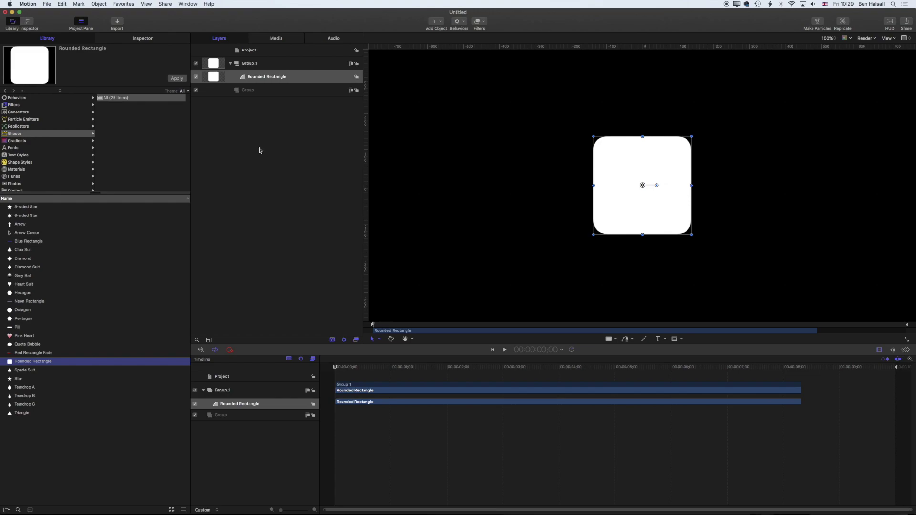
- Remove the rectangle's white fill and give it a red outline
{"action": "left_click", "coordinate": [143, 39]}
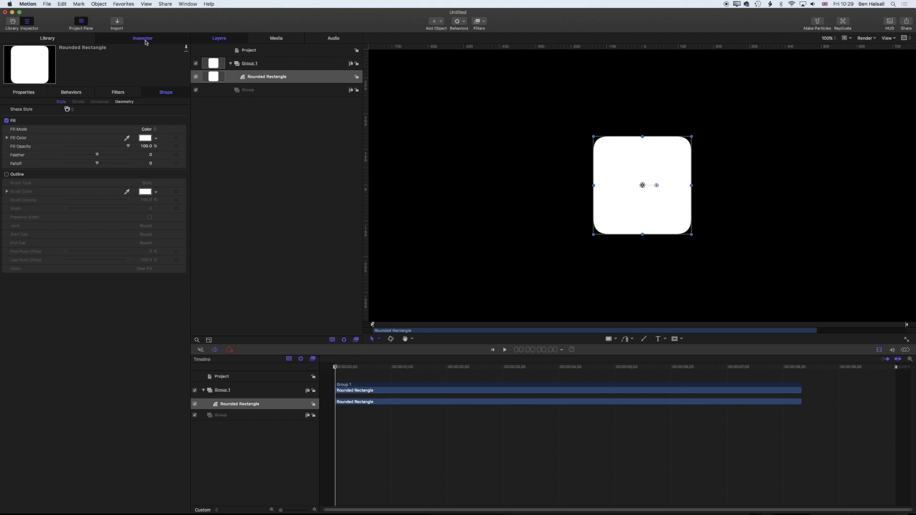
{"action": "left_click", "coordinate": [6, 122]}
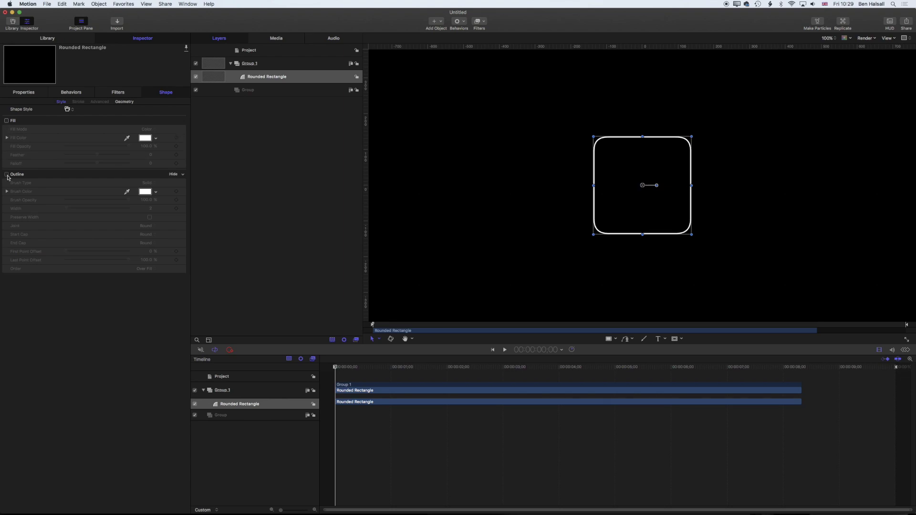
{"action": "left_click", "coordinate": [7, 175]}
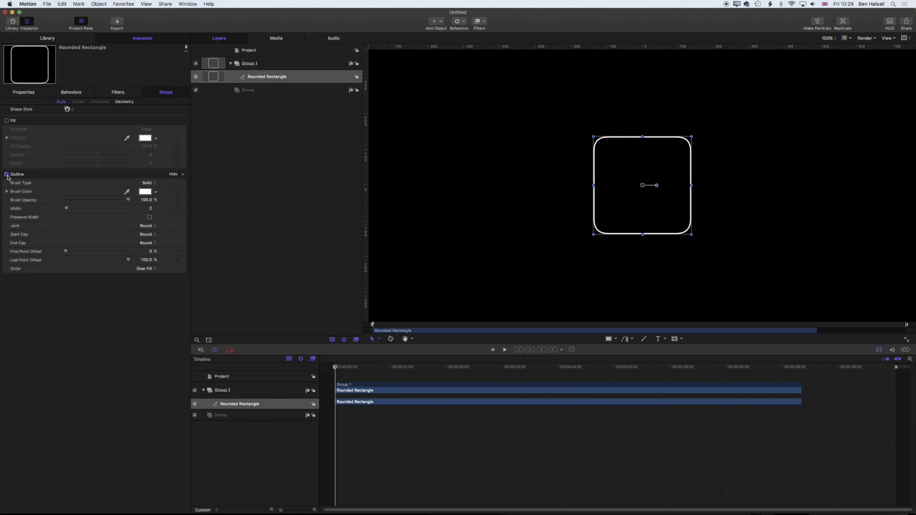
{"action": "left_click", "coordinate": [155, 192]}
{"action": "left_click_drag", "start_coordinate": [174, 254], "coordinate": [174, 260]}
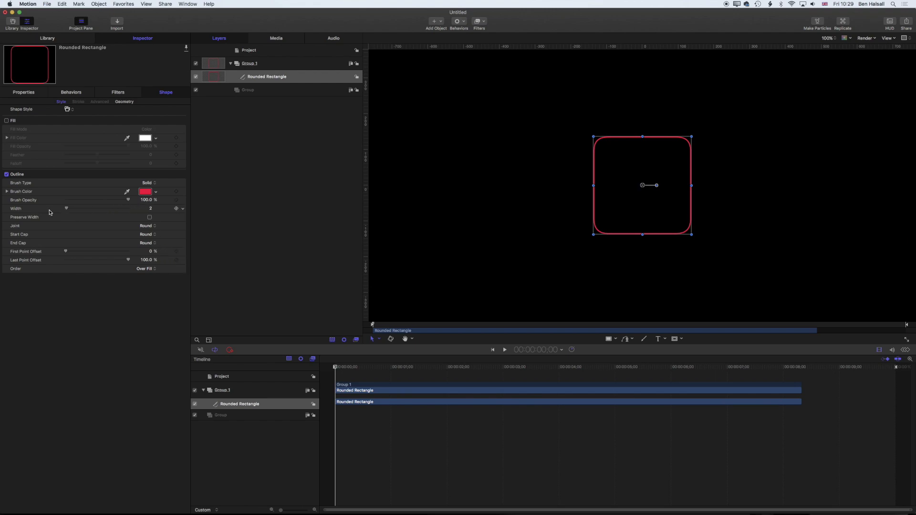
- Expand the shape's scale into X, Y, Z and set the outline width to 8
{"action": "left_click", "coordinate": [35, 94]}
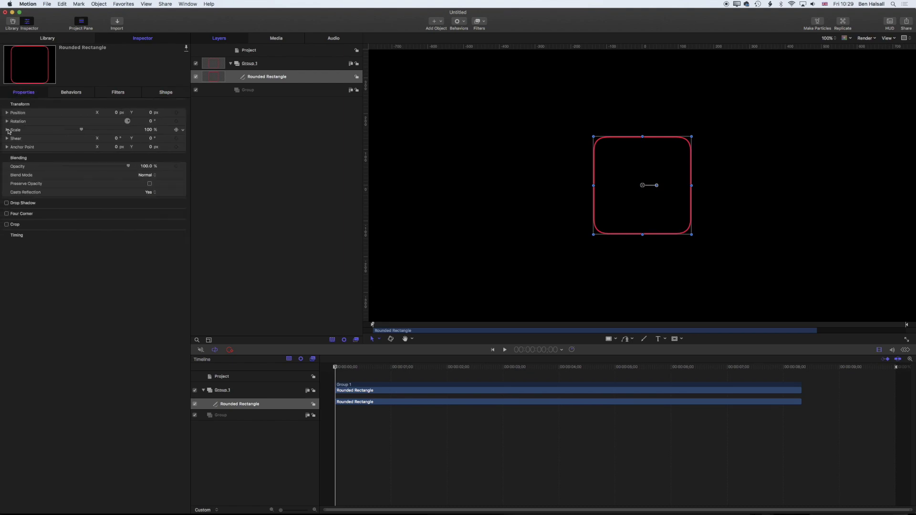
{"action": "left_click", "coordinate": [6, 129]}
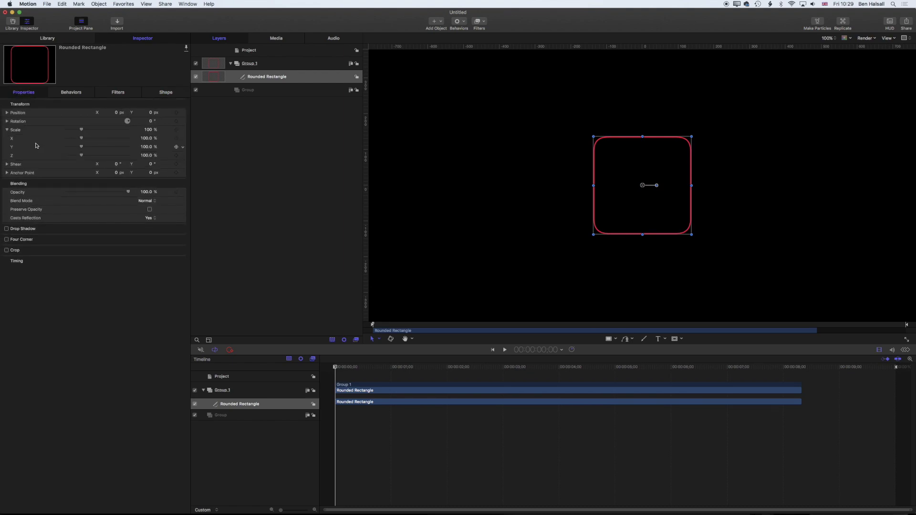
{"action": "key", "text": "F4"}
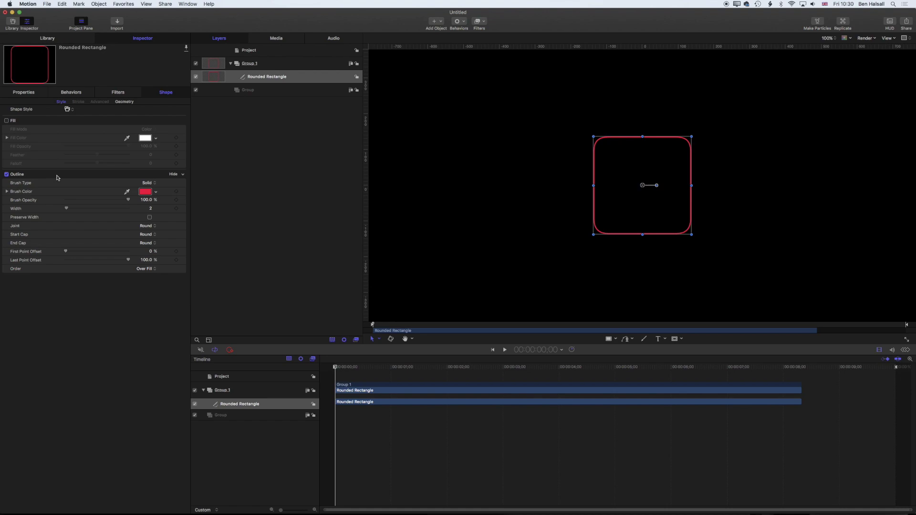
{"action": "left_click", "coordinate": [149, 209]}
{"action": "type", "text": "8"}
{"action": "left_click", "coordinate": [124, 102]}
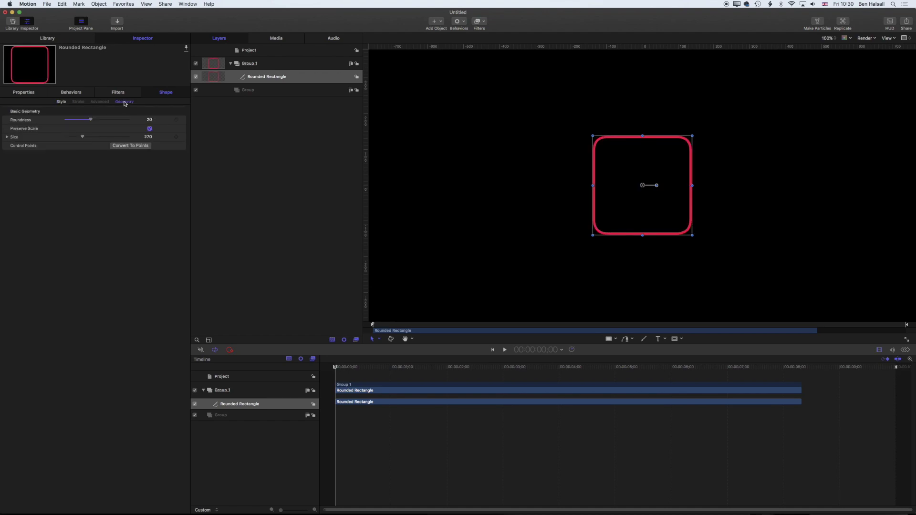
- Try wider and shorter Width and Height values, then reset Size to its 265.89 default
{"action": "left_click", "coordinate": [7, 137]}
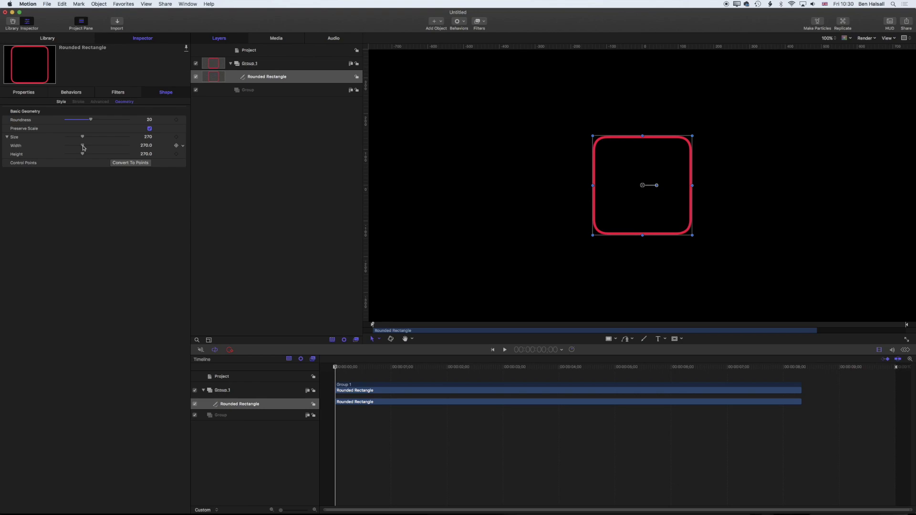
{"action": "left_click_drag", "start_coordinate": [82, 146], "coordinate": [101, 154]}
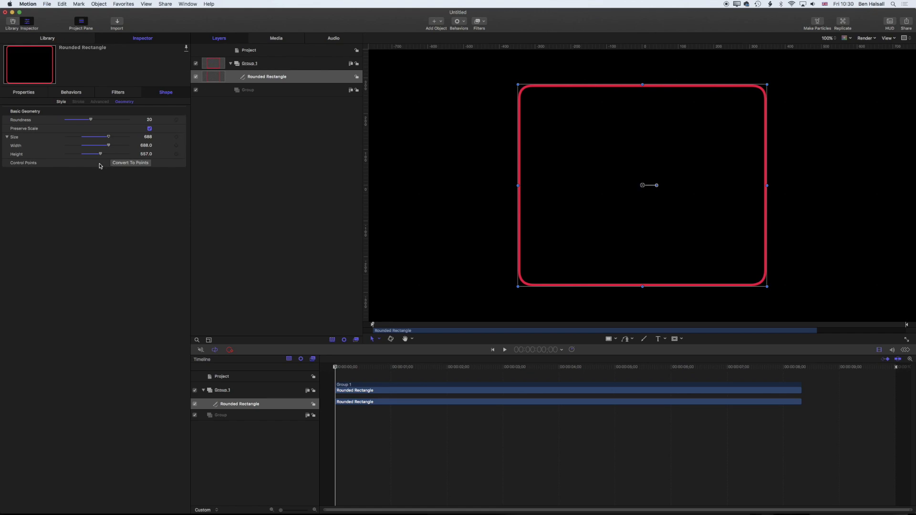
{"action": "left_click_drag", "start_coordinate": [101, 154], "coordinate": [69, 155]}
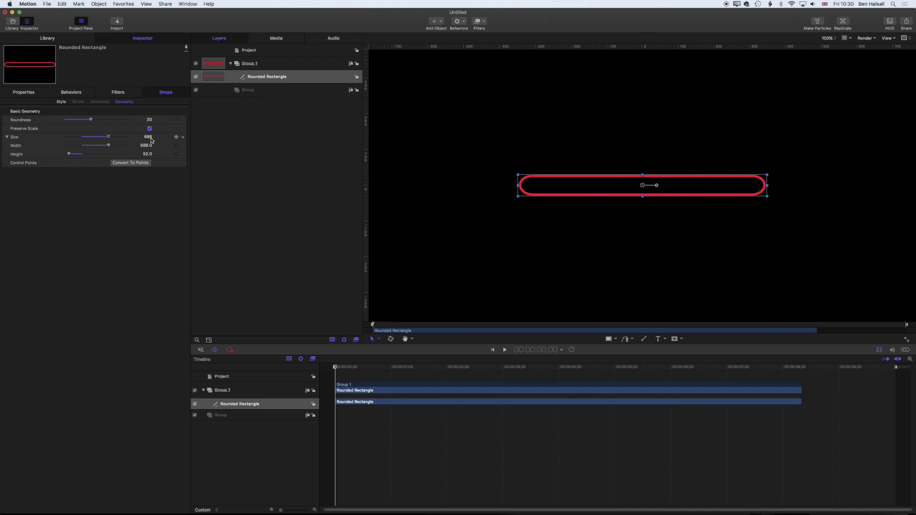
{"action": "left_click", "coordinate": [183, 137]}
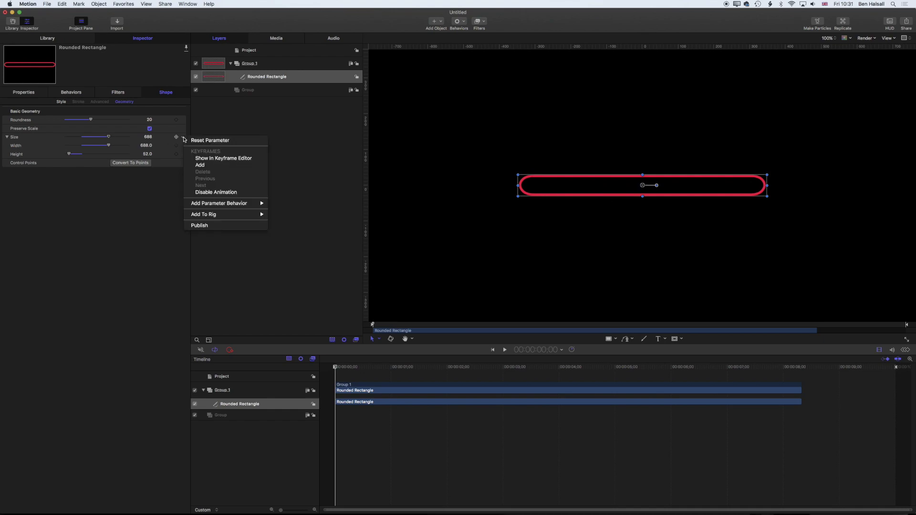
{"action": "left_click", "coordinate": [195, 141]}
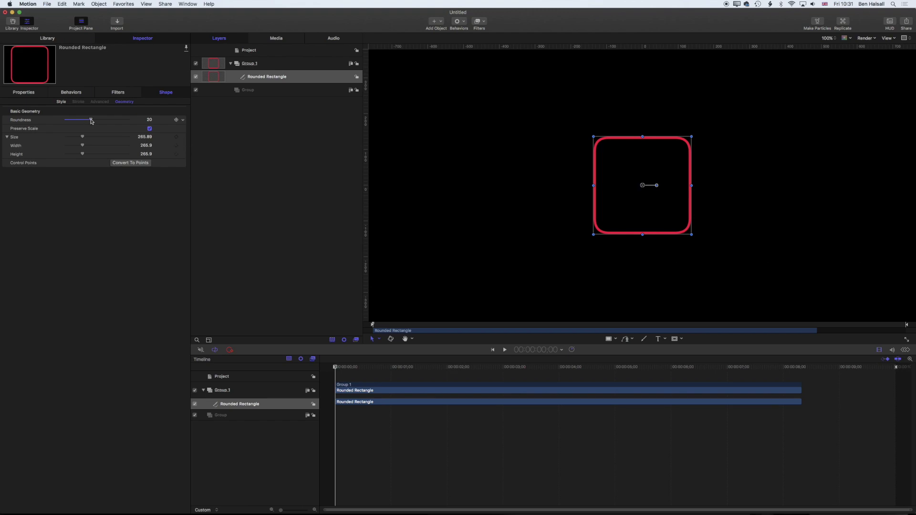
- Set corner Roundness to 13 and publish it as a generator control
{"action": "mouse_move", "coordinate": [91, 121]}
{"action": "left_mouse_down"}
{"action": "mouse_move", "coordinate": [66, 122]}
{"action": "mouse_move", "coordinate": [92, 122]}
{"action": "left_mouse_up"}
{"action": "mouse_move", "coordinate": [93, 123]}
{"action": "left_mouse_down"}
{"action": "mouse_move", "coordinate": [56, 123]}
{"action": "mouse_move", "coordinate": [82, 121]}
{"action": "left_mouse_up"}
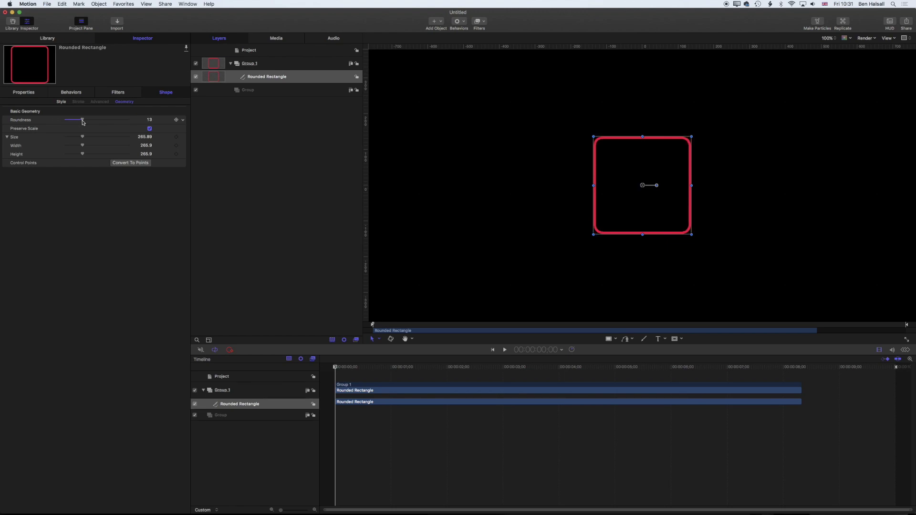
{"action": "left_click", "coordinate": [183, 121]}
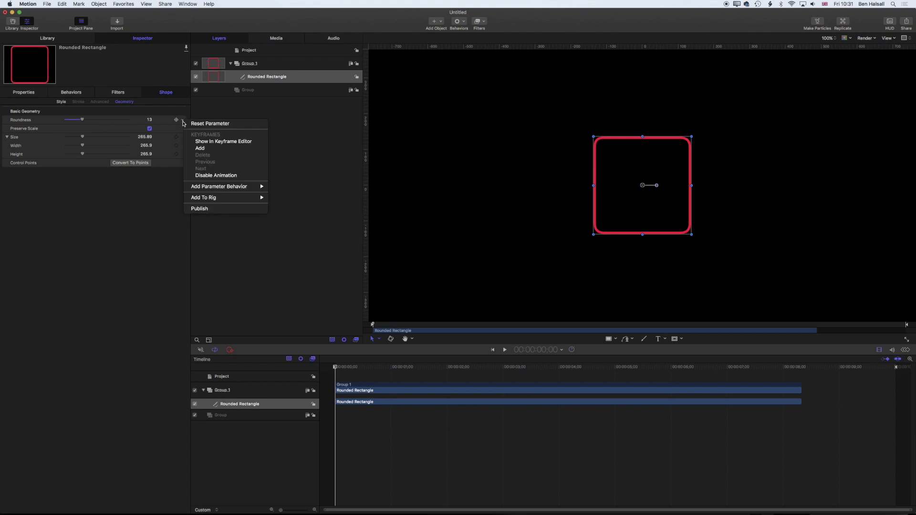
{"action": "left_click", "coordinate": [200, 209]}
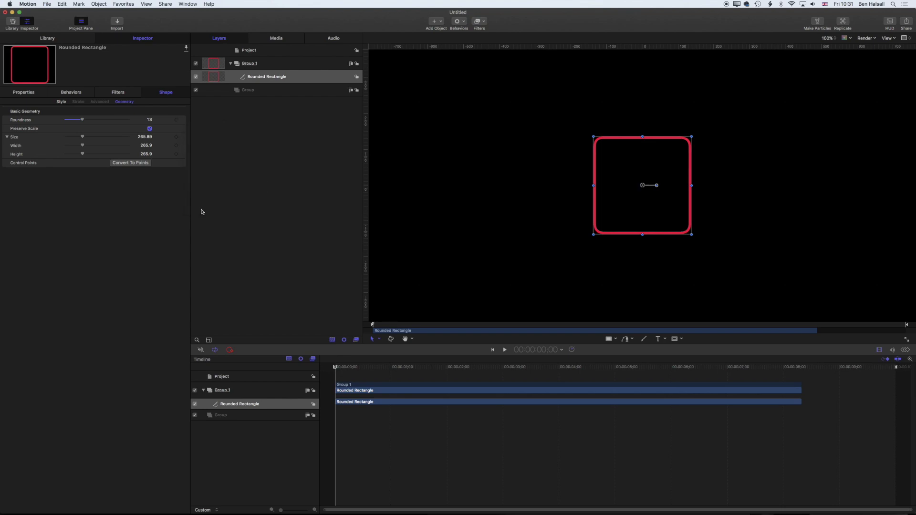
- Publish the shape's Width and Height as generator controls
{"action": "left_click", "coordinate": [183, 146]}
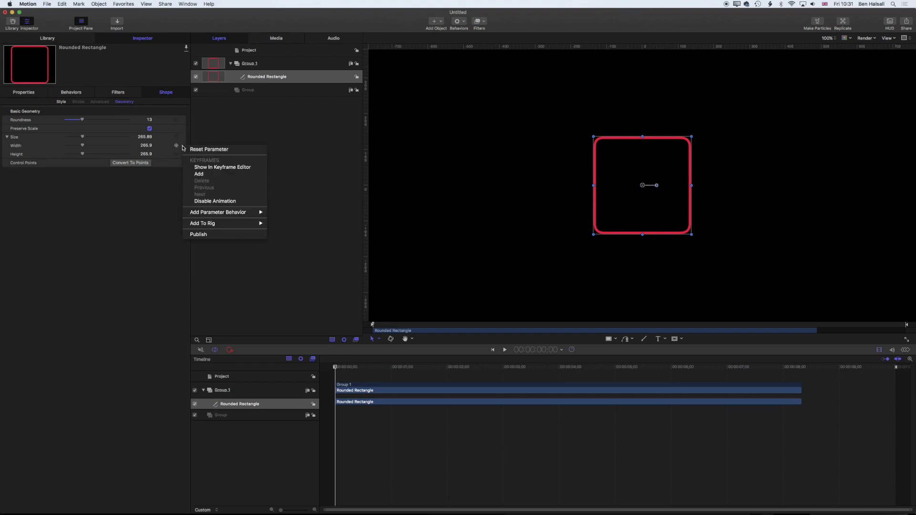
{"action": "left_click", "coordinate": [205, 235]}
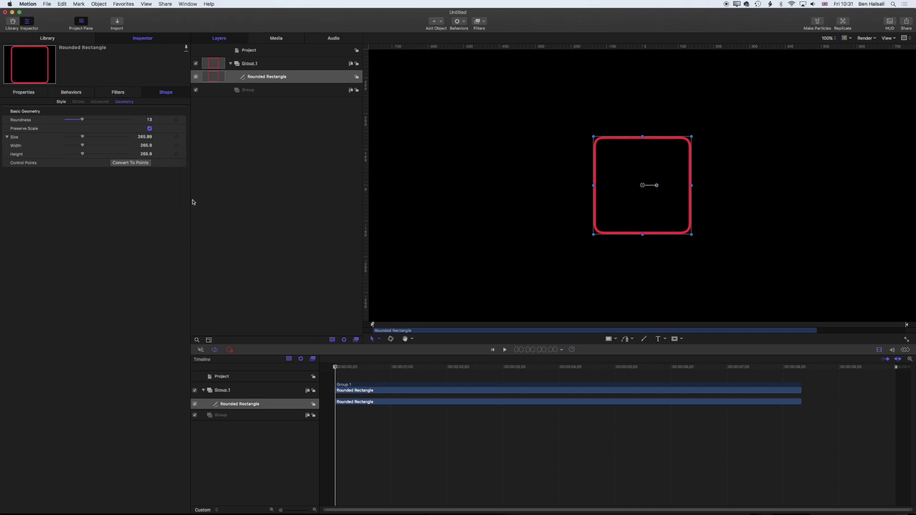
{"action": "left_click", "coordinate": [182, 154]}
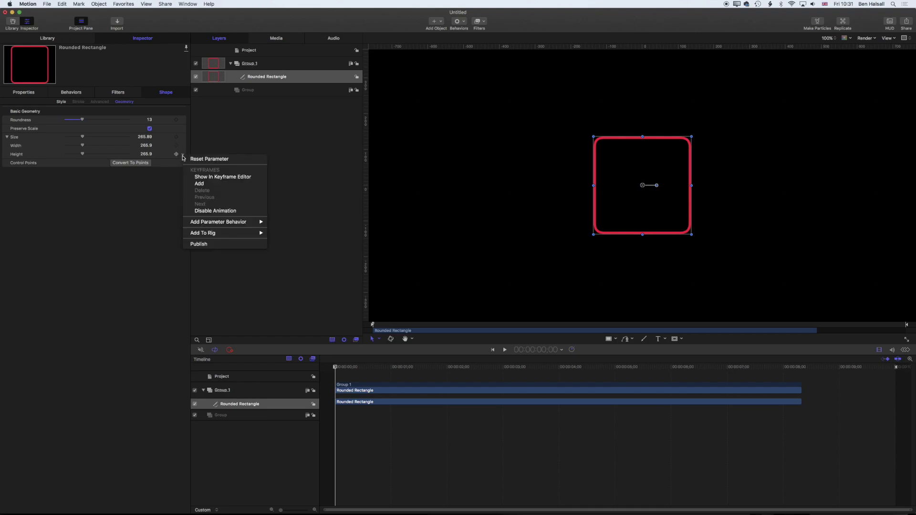
{"action": "left_click", "coordinate": [205, 244]}
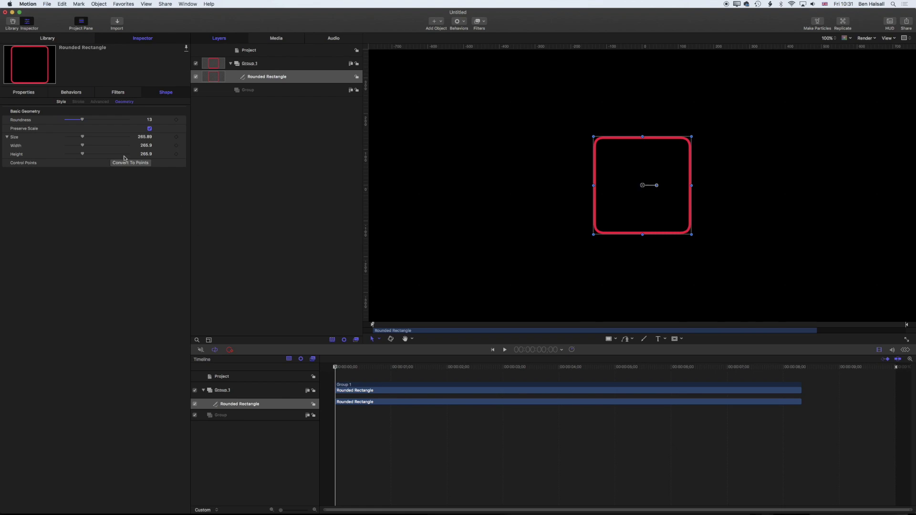
- Publish the outline's Brush Color and Width as generator controls
{"action": "left_click", "coordinate": [60, 102]}
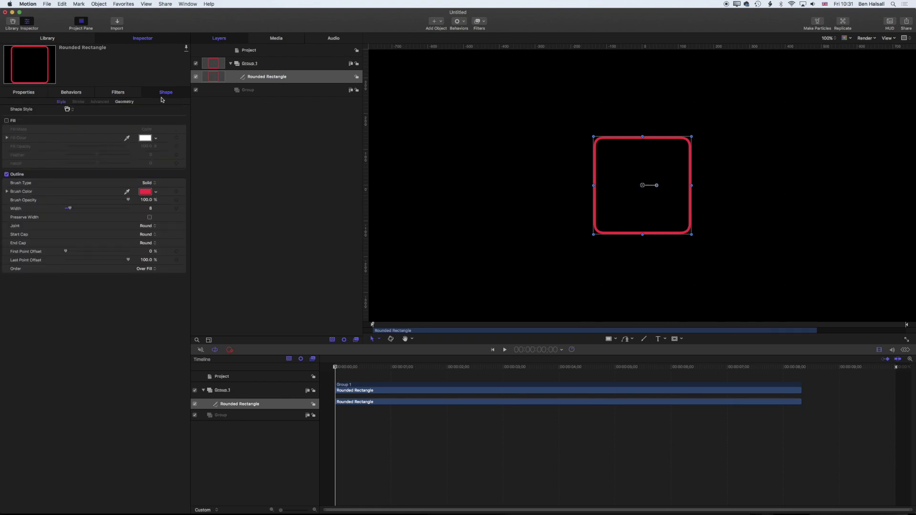
{"action": "left_click", "coordinate": [184, 191]}
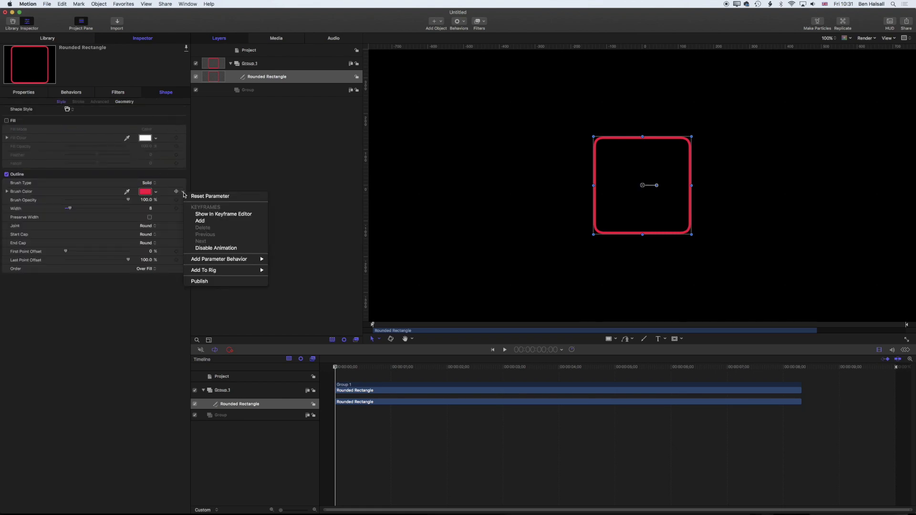
{"action": "left_click", "coordinate": [203, 282]}
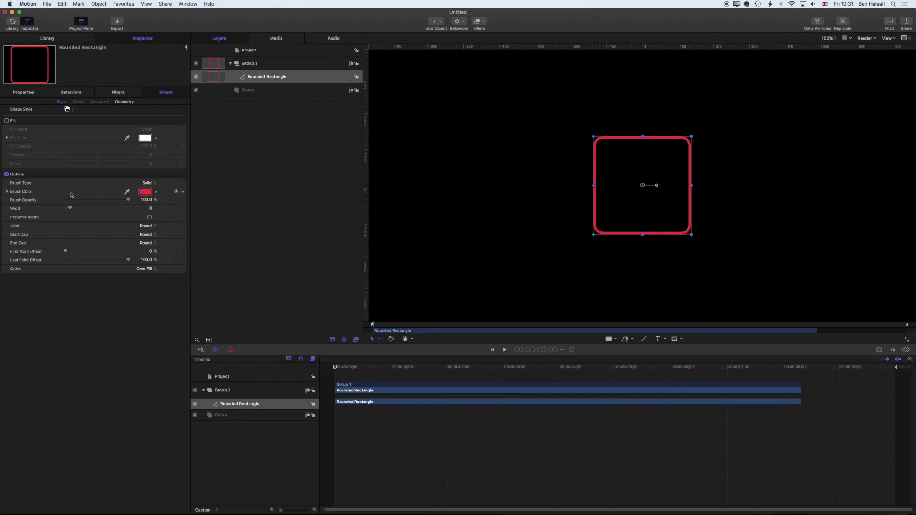
{"action": "left_click", "coordinate": [183, 210]}
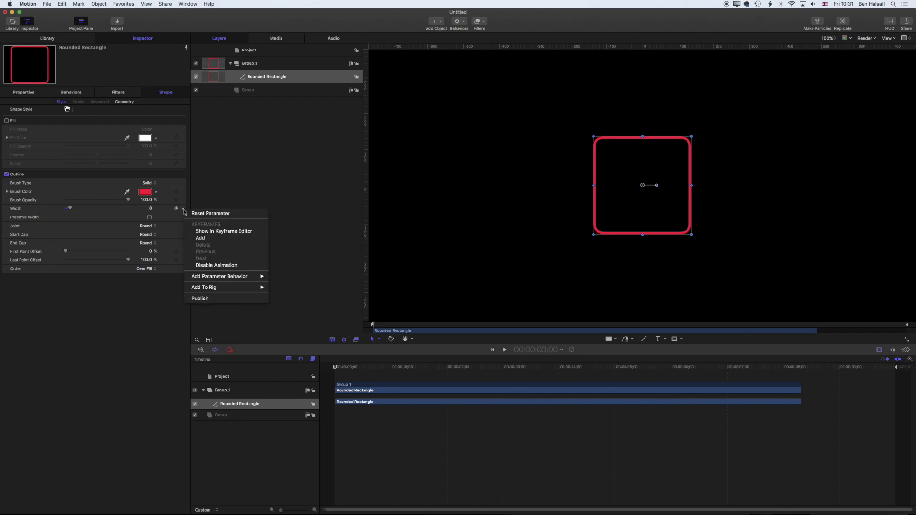
{"action": "left_click", "coordinate": [201, 300]}
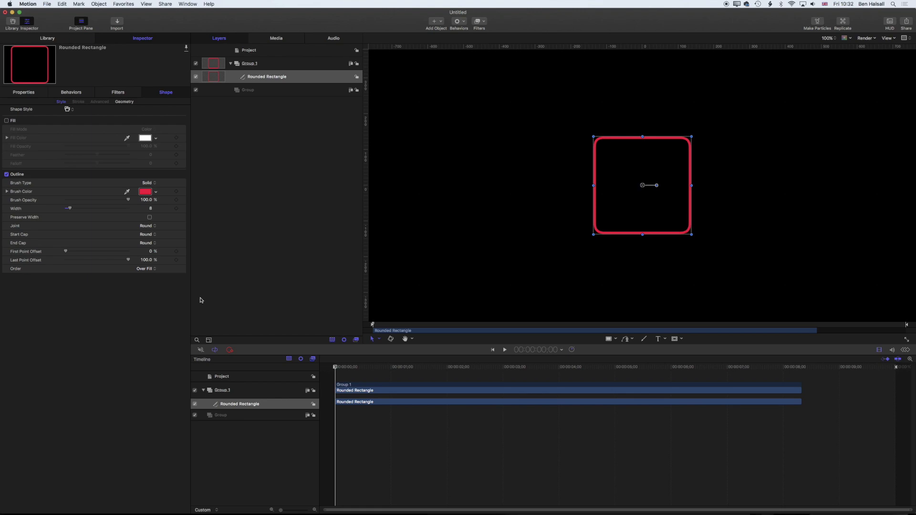
- Publish the project as the template 'Custom Shape Generator', keeping the existing category
{"action": "left_click", "coordinate": [48, 4]}
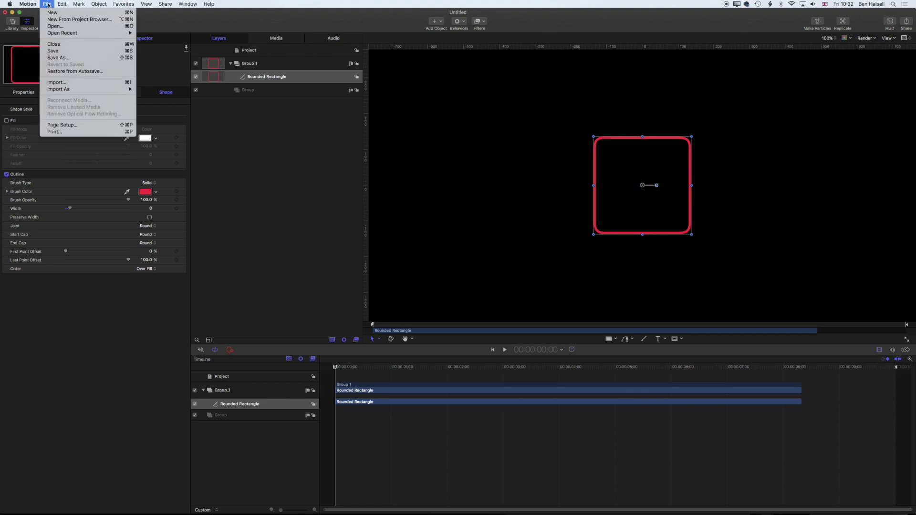
{"action": "left_click", "coordinate": [69, 57]}
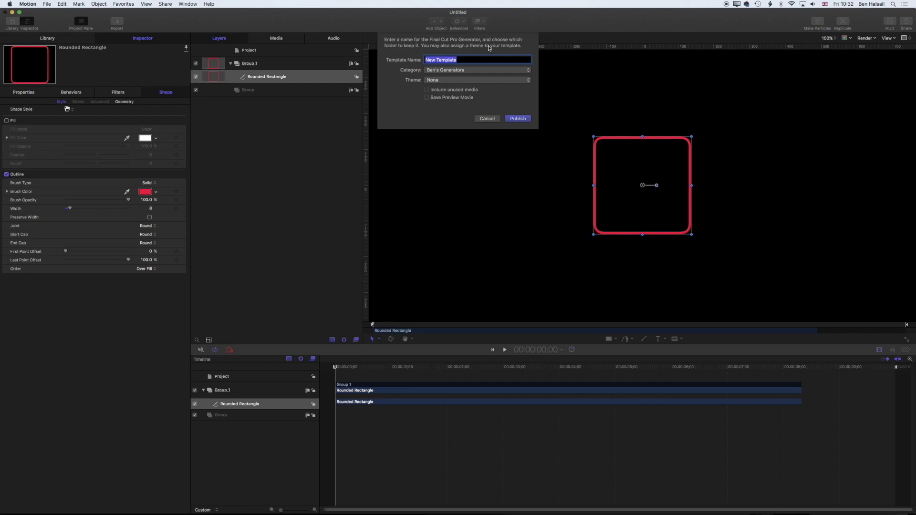
{"action": "type", "text": "Custom Shape Generator"}
{"action": "left_click", "coordinate": [490, 74]}
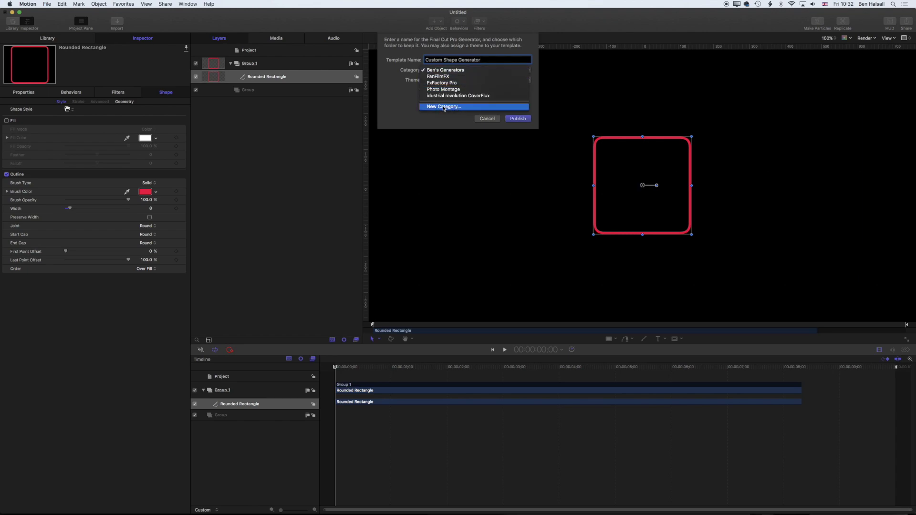
{"action": "left_click", "coordinate": [411, 106]}
{"action": "left_click", "coordinate": [517, 118]}
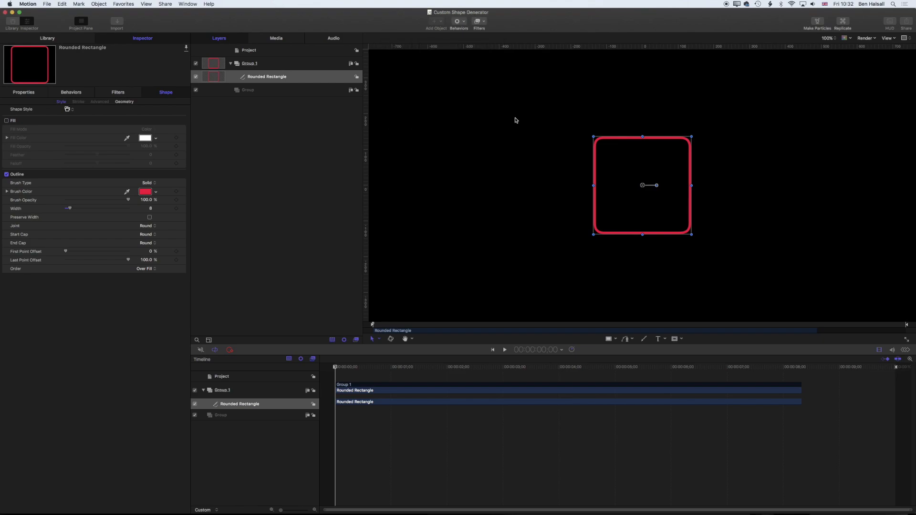
- Place the Custom Shape Generator above the screenshot clip and show its published parameters
{"action": "key", "text": "super+Tab"}
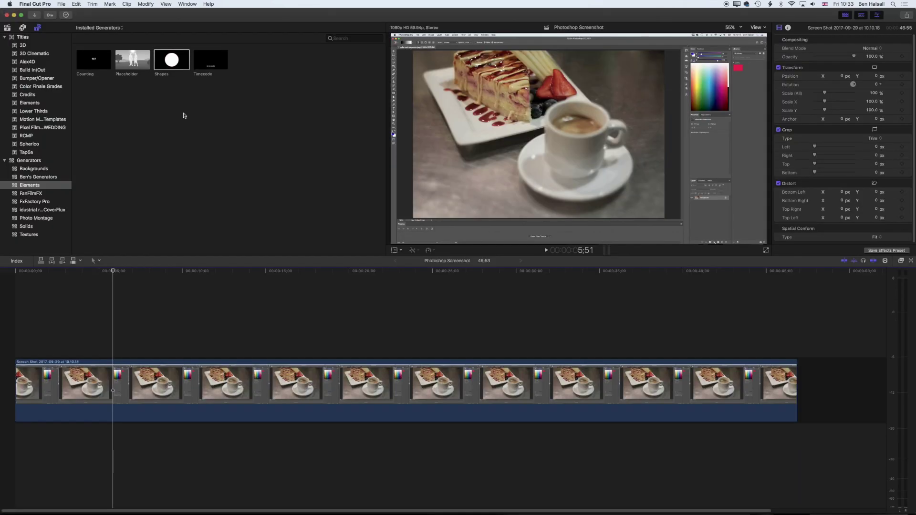
{"action": "left_click", "coordinate": [30, 178]}
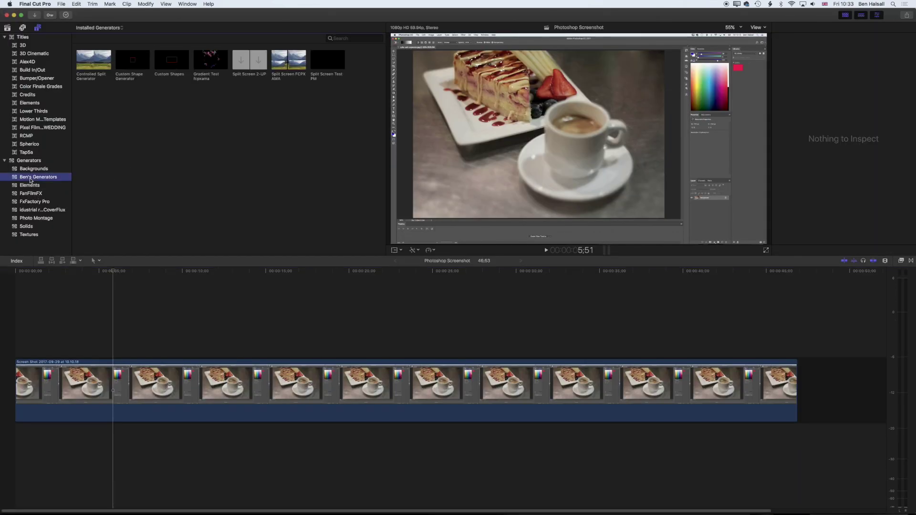
{"action": "left_click", "coordinate": [132, 64]}
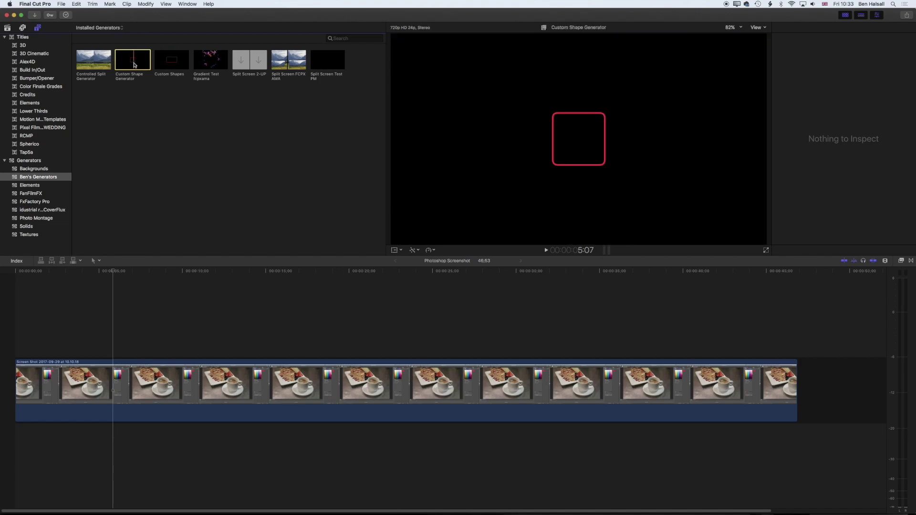
{"action": "left_click_drag", "start_coordinate": [134, 64], "coordinate": [143, 330]}
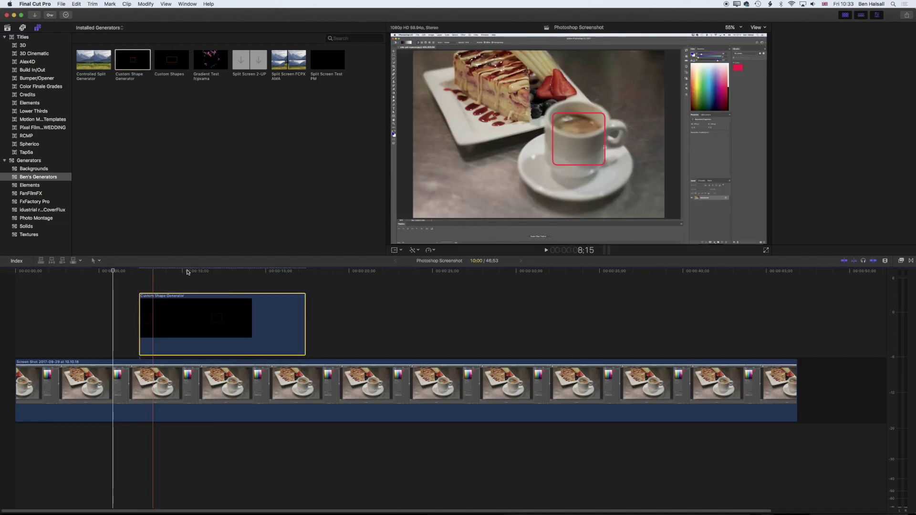
{"action": "key", "text": "super+4"}
{"action": "left_click_drag", "start_coordinate": [187, 272], "coordinate": [220, 271]}
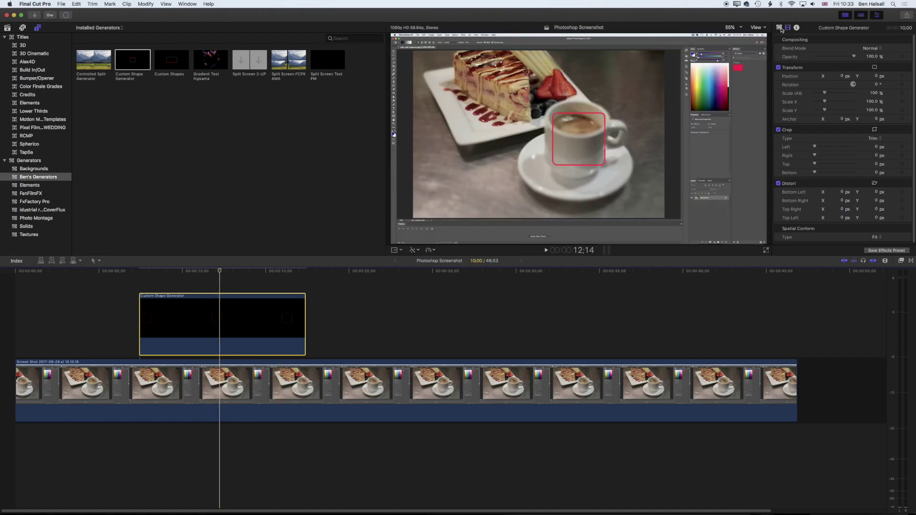
{"action": "left_click", "coordinate": [779, 28]}
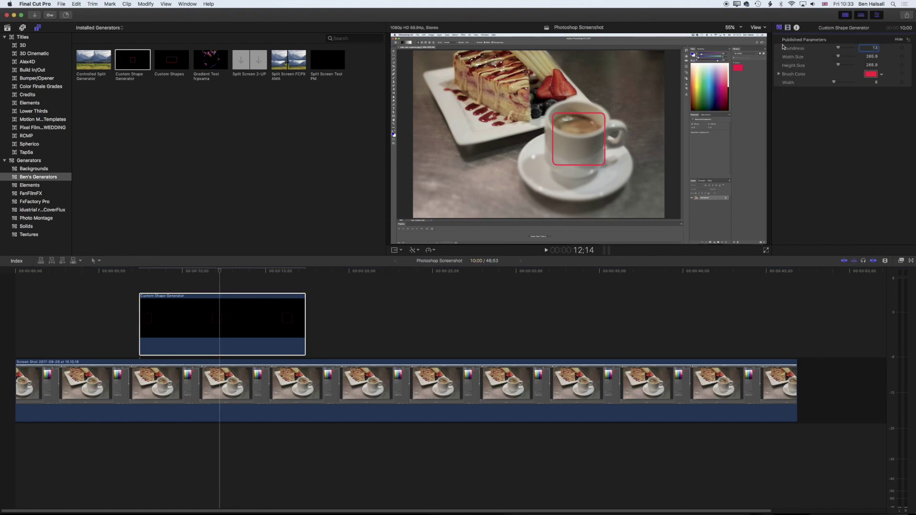
- Lower the red rectangle's corner roundness with the Roundness slider in Published Parameters
{"action": "left_click_drag", "start_coordinate": [839, 50], "coordinate": [845, 67]}
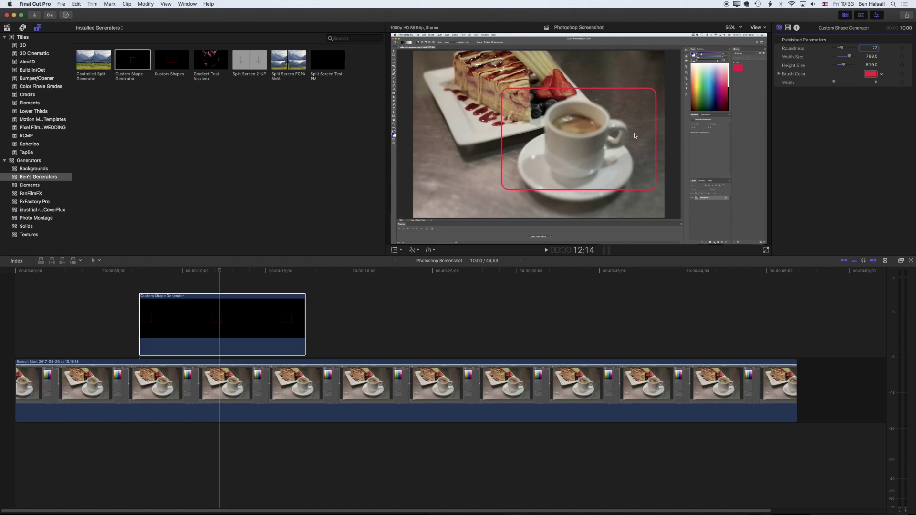
- Enable on-screen Transform, move the red rectangle over the screenshot, and shrink it to about 227 by 310
{"action": "left_click", "coordinate": [395, 251]}
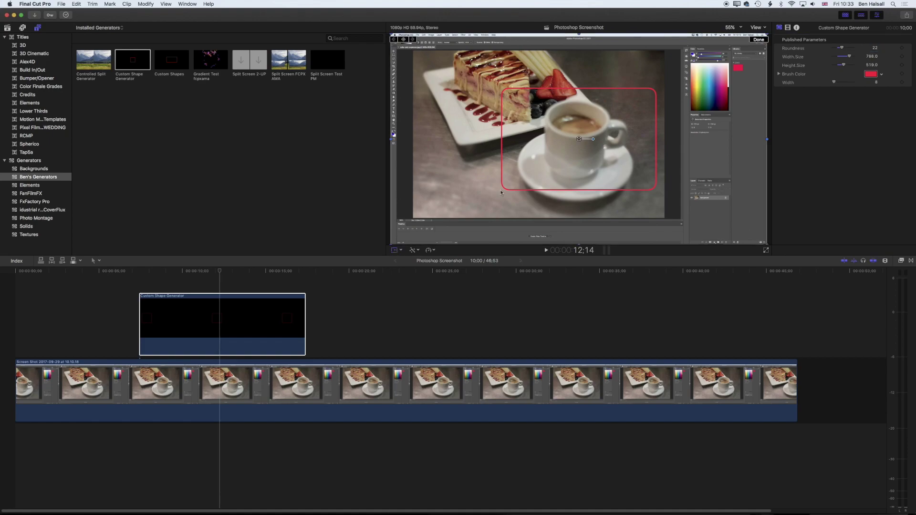
{"action": "left_click_drag", "start_coordinate": [582, 141], "coordinate": [711, 215]}
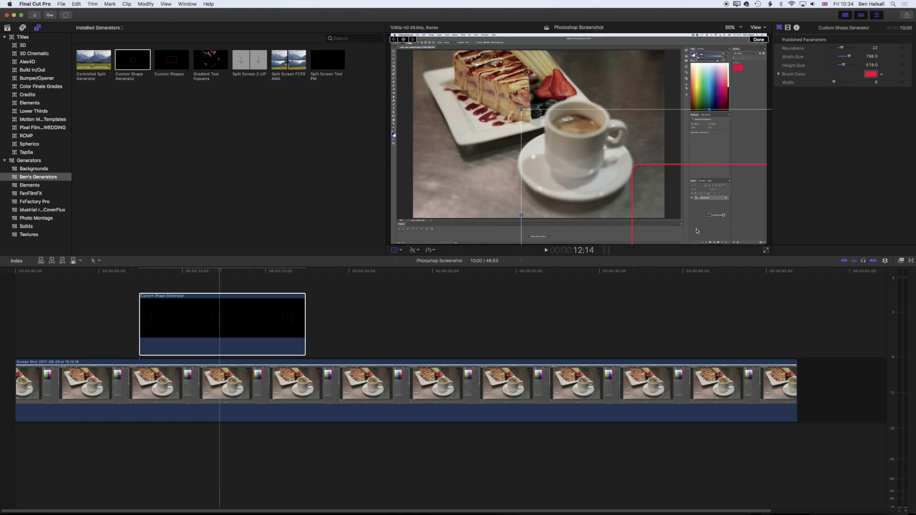
{"action": "left_click_drag", "start_coordinate": [848, 58], "coordinate": [840, 58]}
{"action": "left_click_drag", "start_coordinate": [838, 58], "coordinate": [839, 65]}
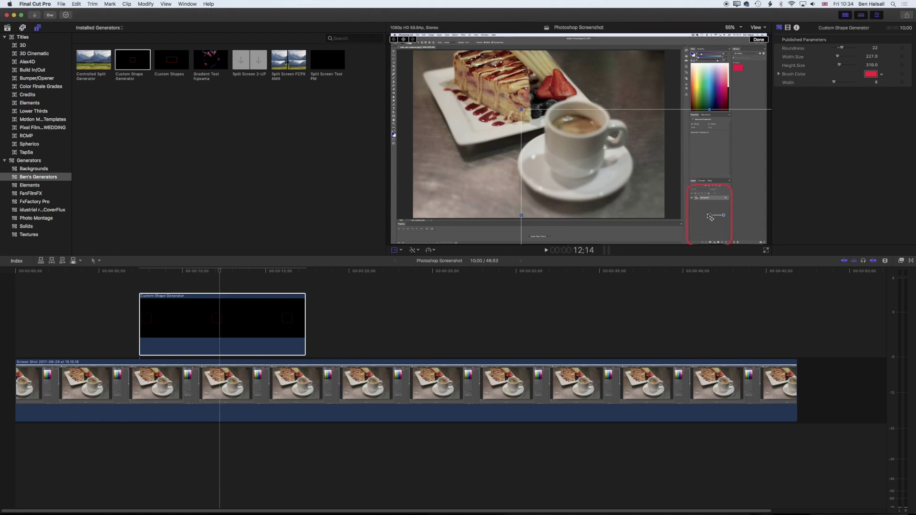
{"action": "left_click_drag", "start_coordinate": [709, 215], "coordinate": [710, 206]}
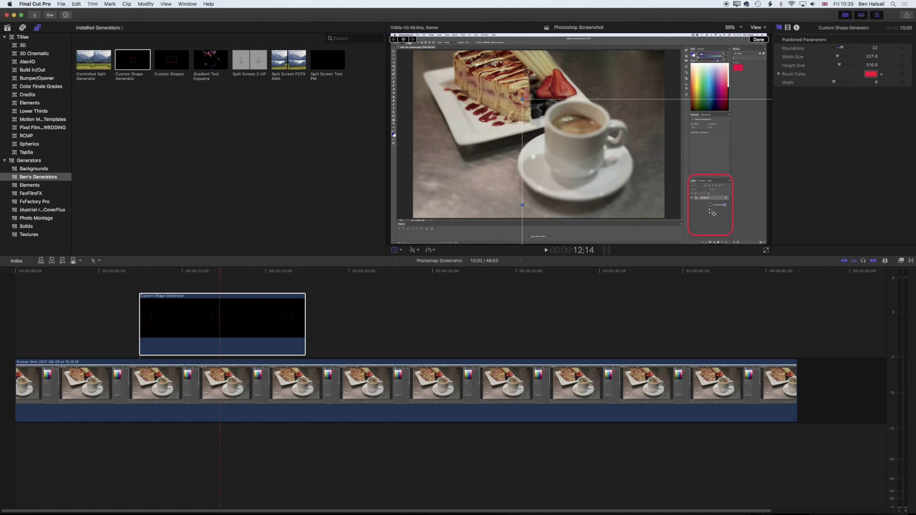
- Nudge the width to 228, shift the outline onto the lower-right panel, and raise the height to 334
{"action": "left_click", "coordinate": [870, 57]}
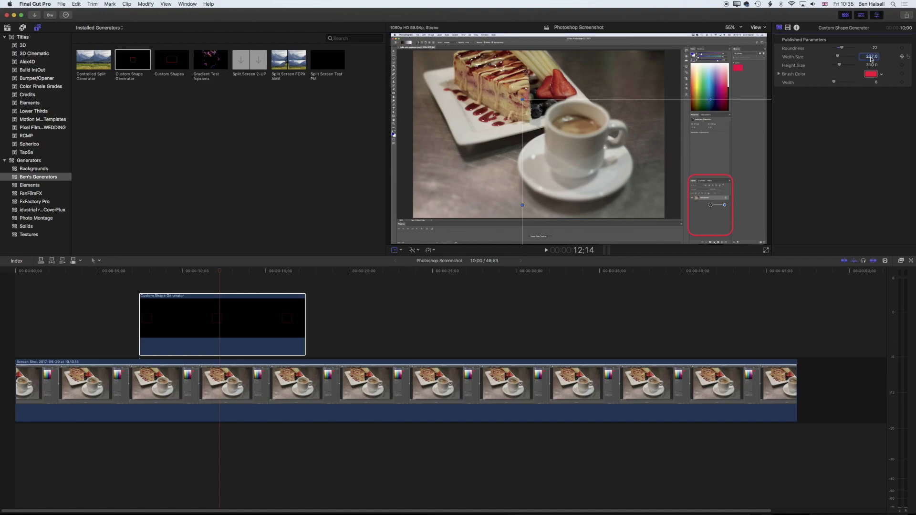
{"action": "left_click", "coordinate": [870, 60]}
{"action": "key", "text": "Up"}
{"action": "key", "text": "Up"}
{"action": "key", "text": "Up"}
{"action": "key", "text": "Up"}
{"action": "key", "text": "Up"}
{"action": "left_click_drag", "start_coordinate": [710, 204], "coordinate": [711, 212]}
{"action": "left_click", "coordinate": [871, 65]}
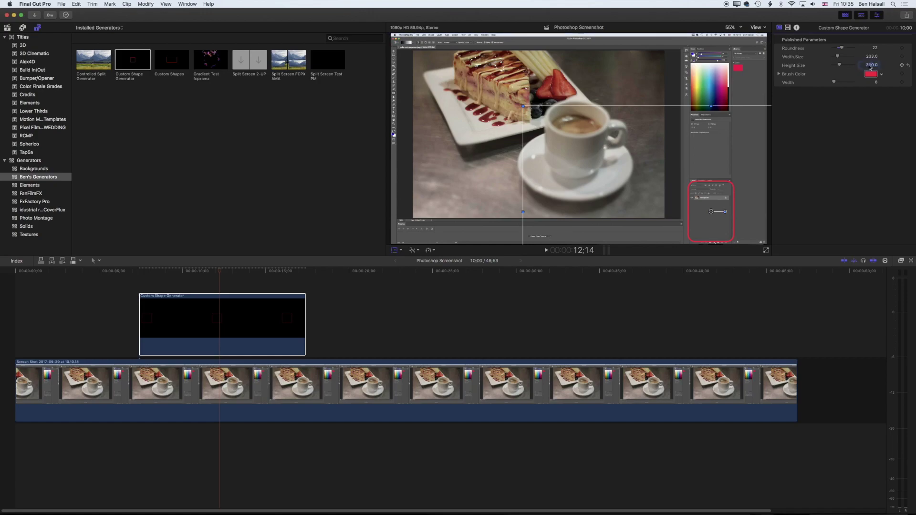
{"action": "key", "text": "Up"}
{"action": "key", "text": "Up"}
{"action": "key", "text": "Up"}
{"action": "key", "text": "Up"}
{"action": "key", "text": "Up"}
{"action": "key", "text": "Up"}
{"action": "key", "text": "Up"}
{"action": "key", "text": "Up"}
{"action": "key", "text": "Return"}
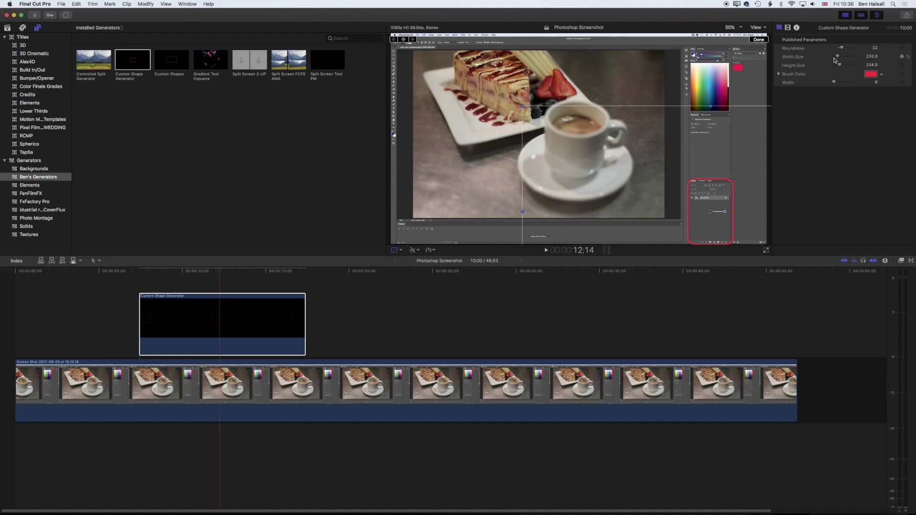
- Give the red box square corners and bring its height to 341
{"action": "left_click_drag", "start_coordinate": [841, 48], "coordinate": [830, 49]}
{"action": "left_click", "coordinate": [871, 66]}
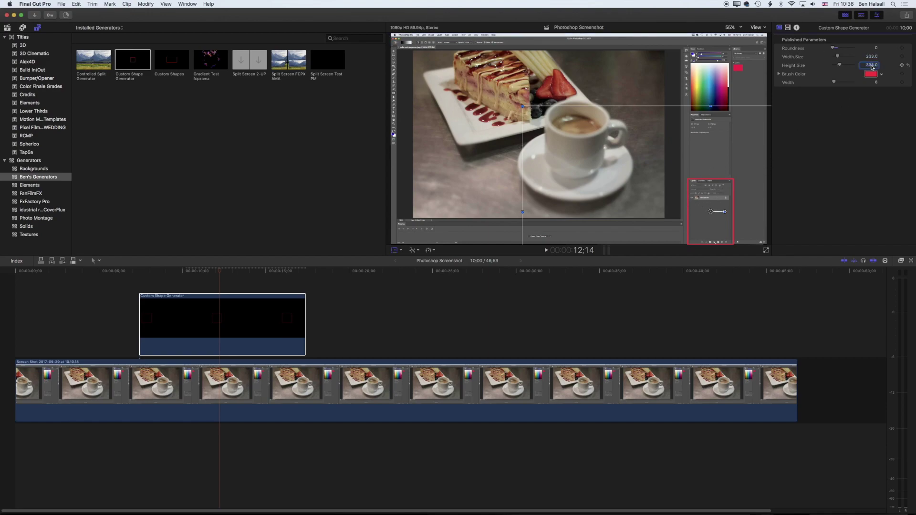
{"action": "type", "text": "336"}
{"action": "key", "text": "Return"}
{"action": "left_click_drag", "start_coordinate": [710, 211], "coordinate": [712, 213]}
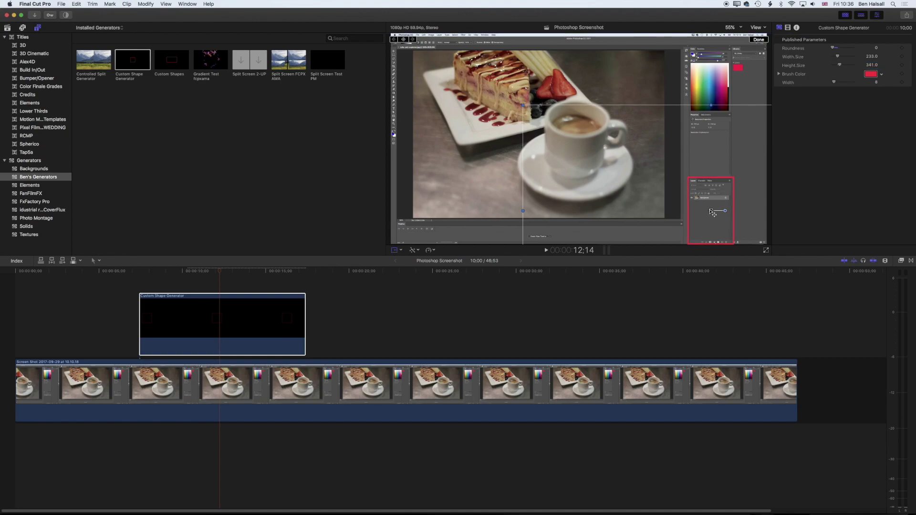
- Select the generator clip on the timeline and bring up the Custom Shape Generator's context menu
{"action": "left_click", "coordinate": [231, 278]}
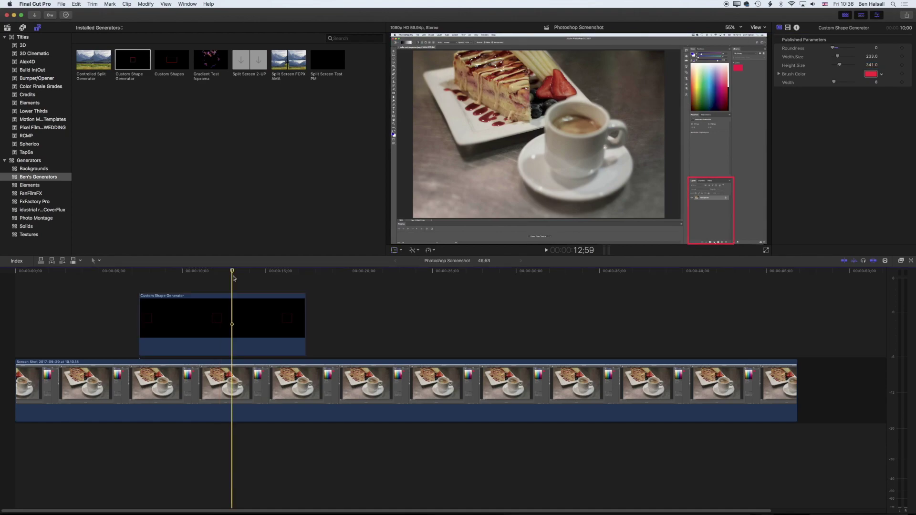
{"action": "left_click", "coordinate": [227, 310]}
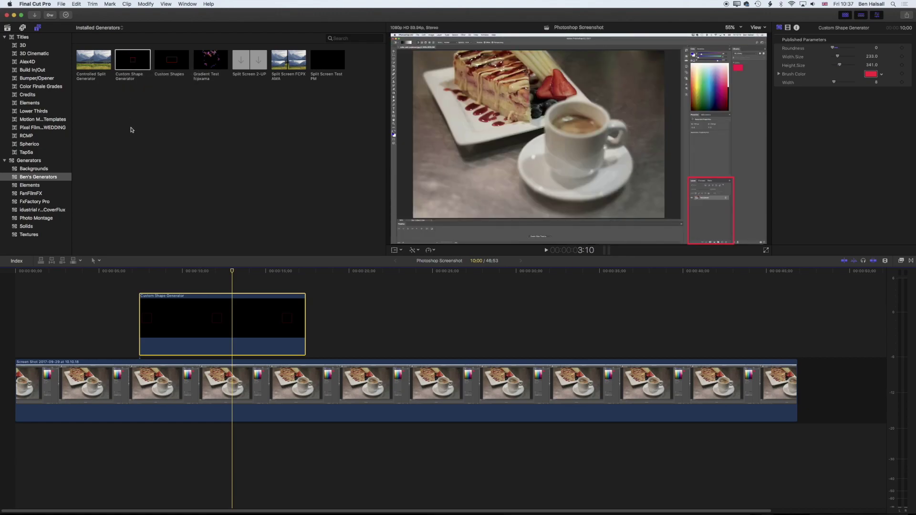
{"action": "right_click", "coordinate": [138, 60]}
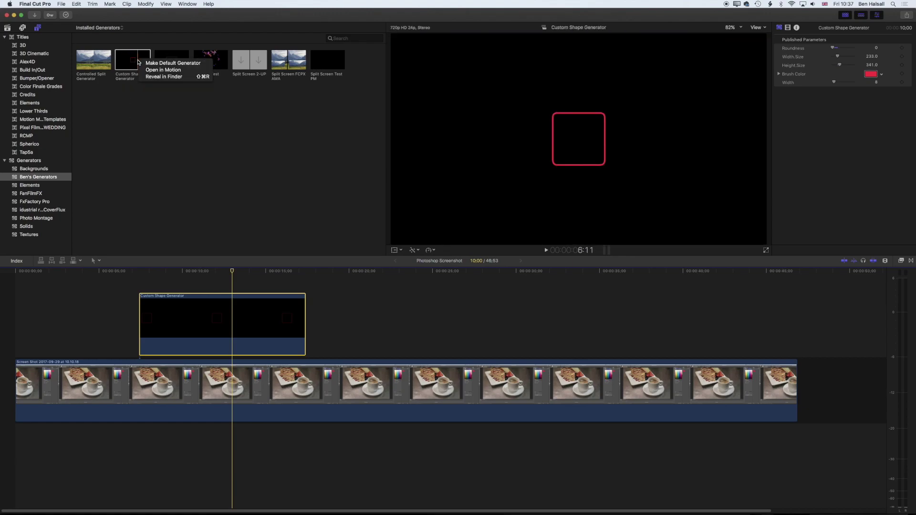
- Reveal the Custom Shape Generator in Finder, go up to its parent folder, and show the folder's Info
{"action": "left_click", "coordinate": [161, 77]}
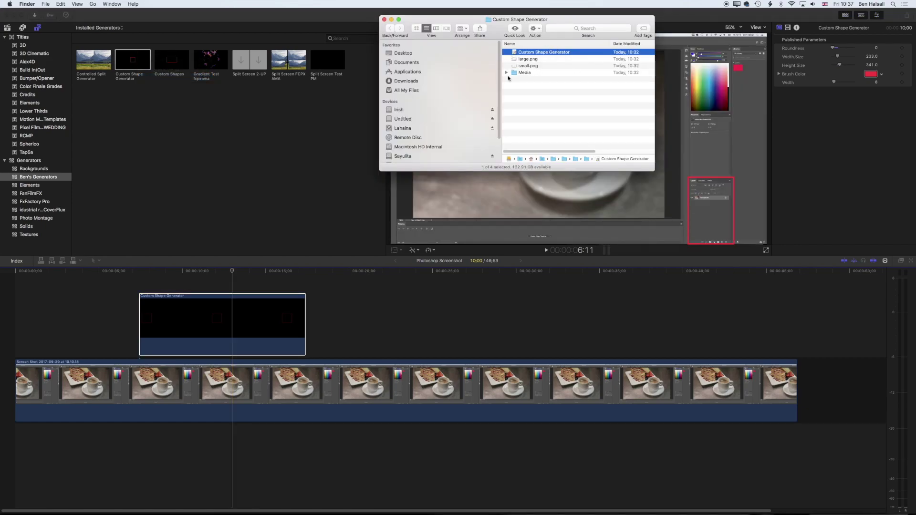
{"action": "left_click", "coordinate": [496, 20], "text": "super"}
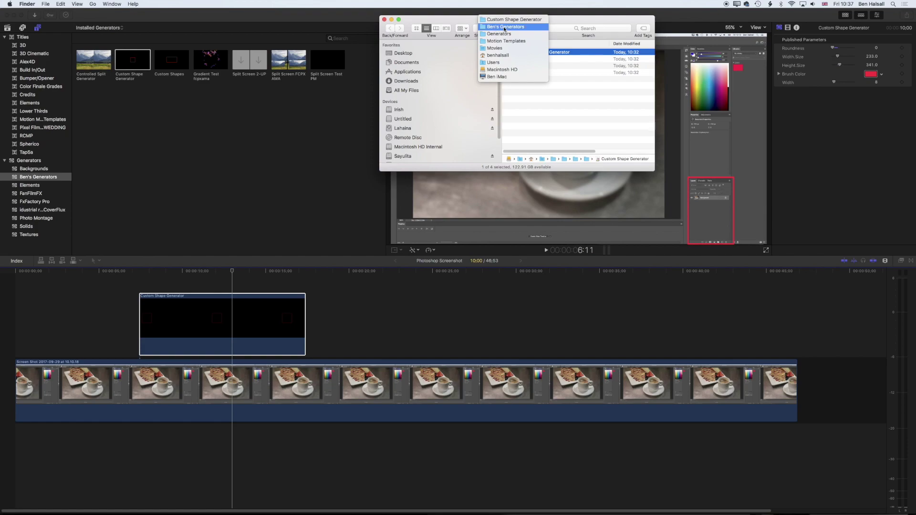
{"action": "left_click", "coordinate": [504, 27]}
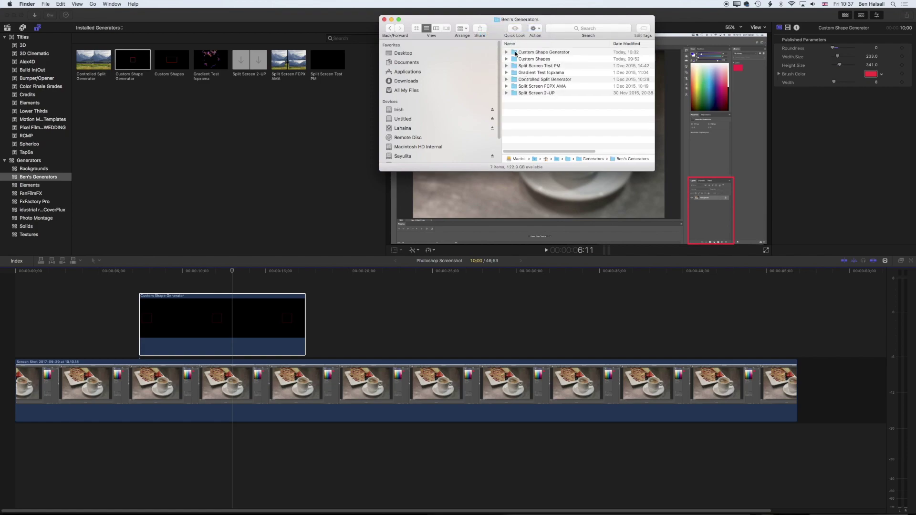
{"action": "left_click", "coordinate": [522, 53]}
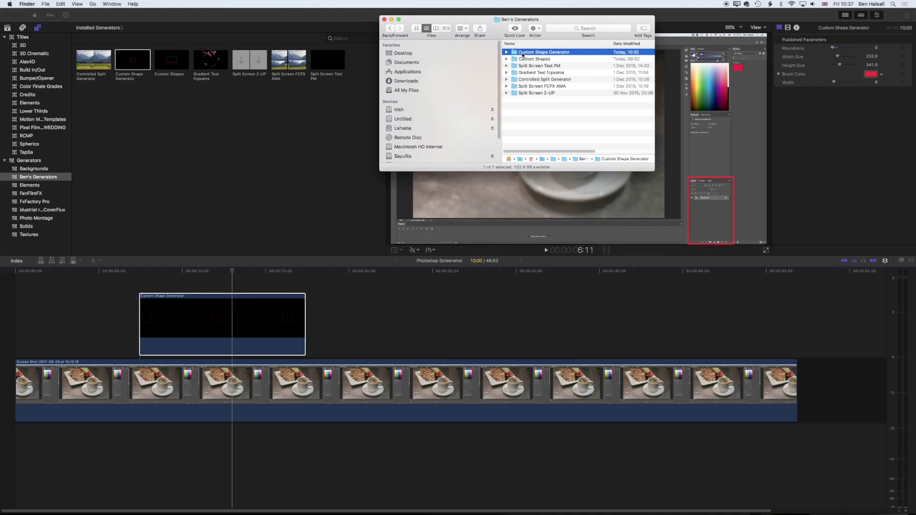
{"action": "key", "text": "super+i"}
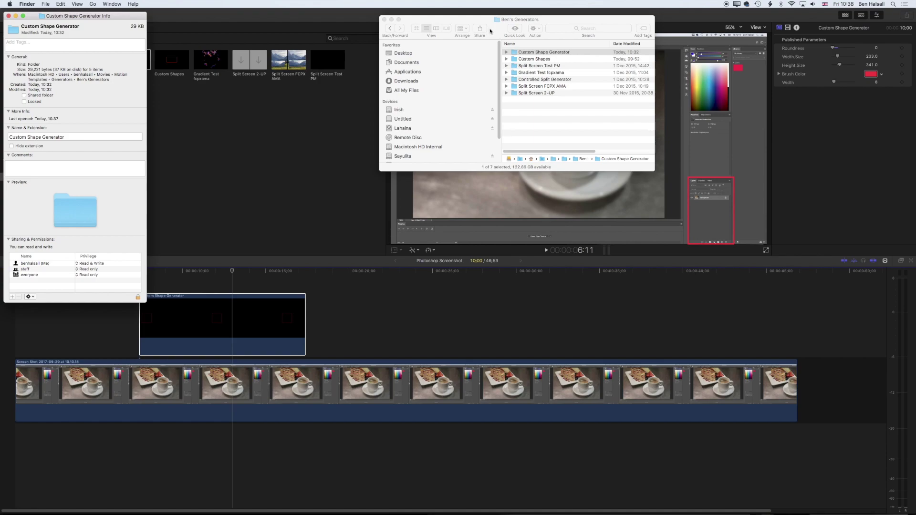
{"action": "left_click", "coordinate": [503, 21], "text": "super"}
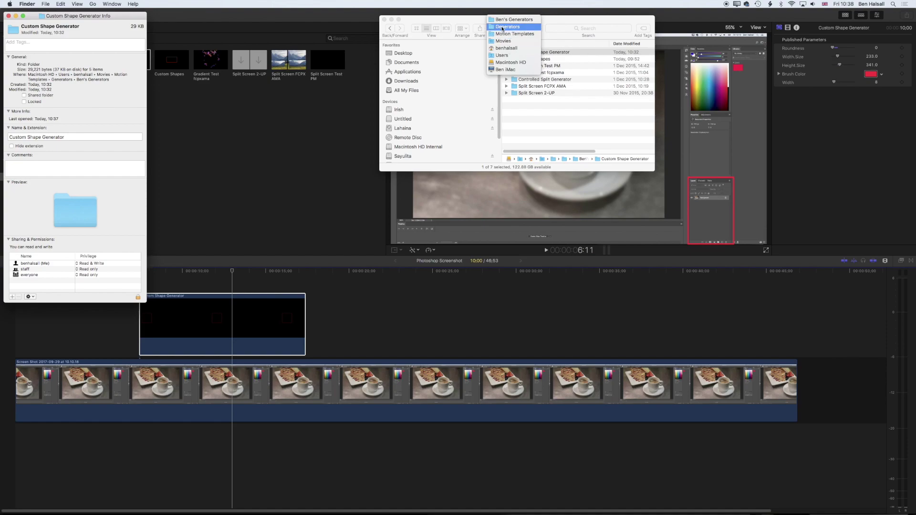
{"action": "left_click", "coordinate": [513, 20]}
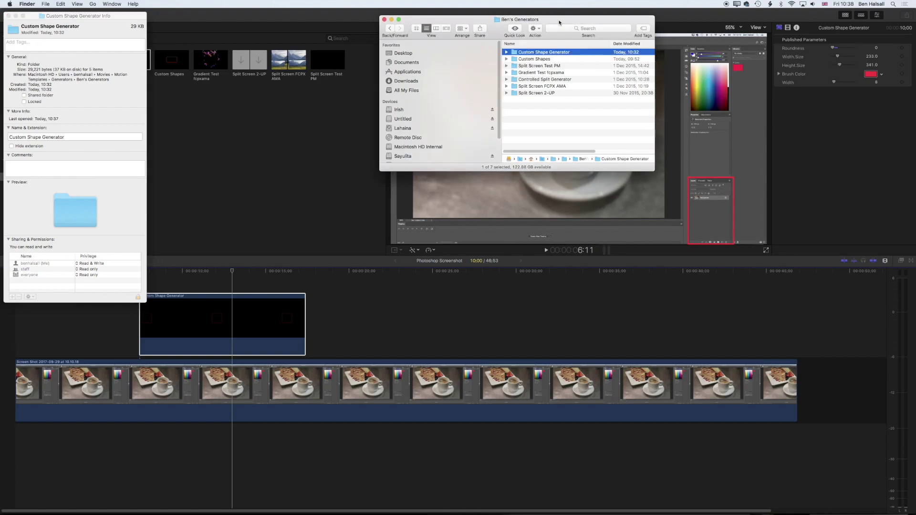